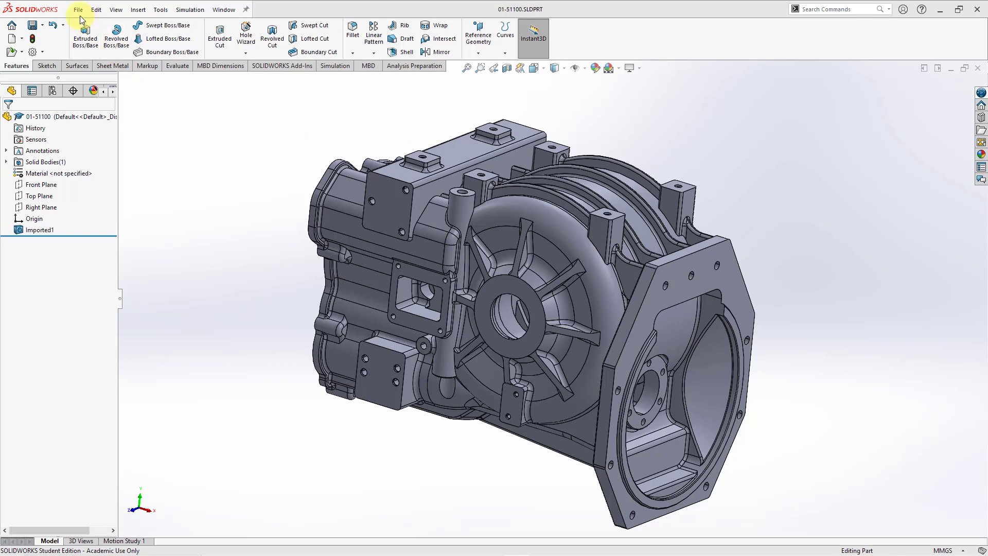
Make a new assembly from the open 01-51100 housing part and place the part in it.
{"action": "left_click", "coordinate": [79, 11]}
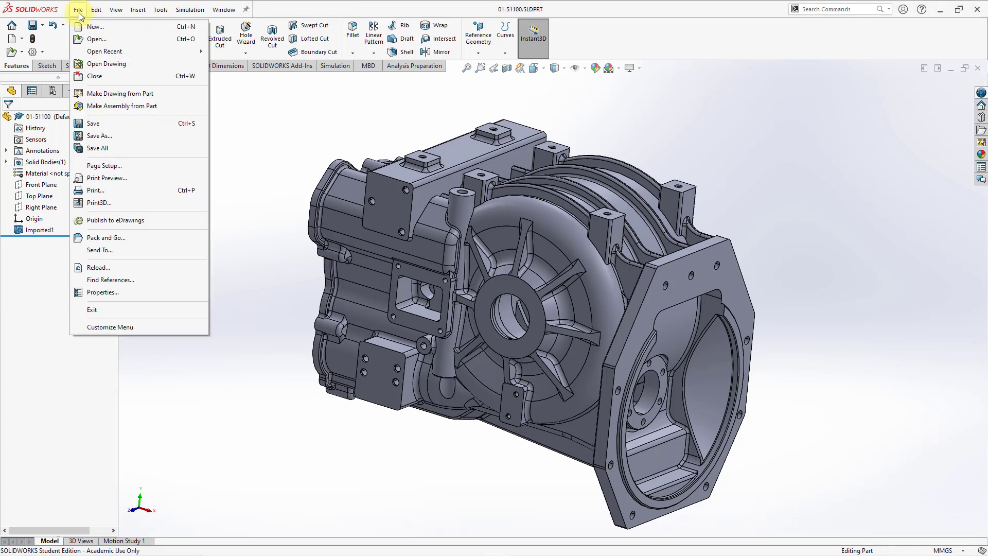
{"action": "left_click", "coordinate": [119, 108]}
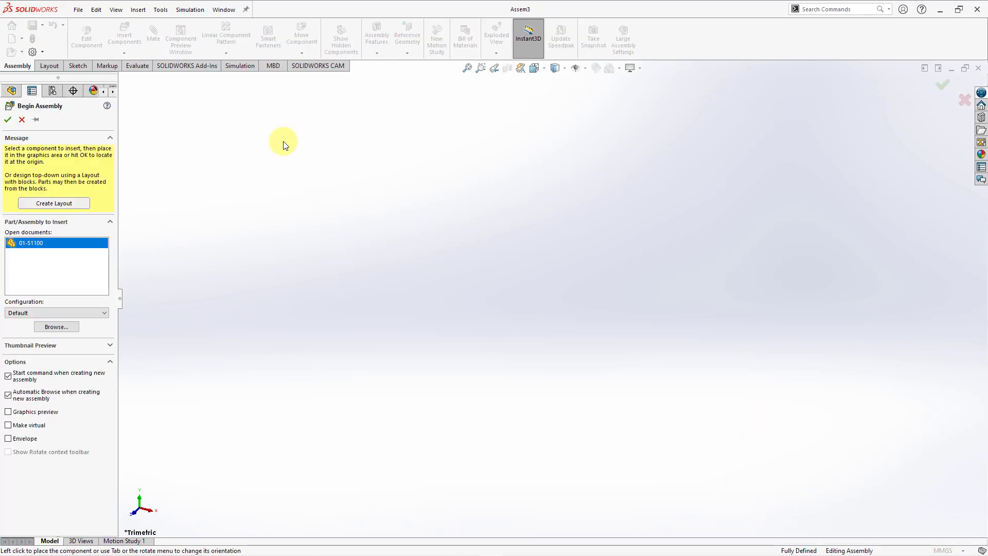
{"action": "left_click", "coordinate": [285, 195]}
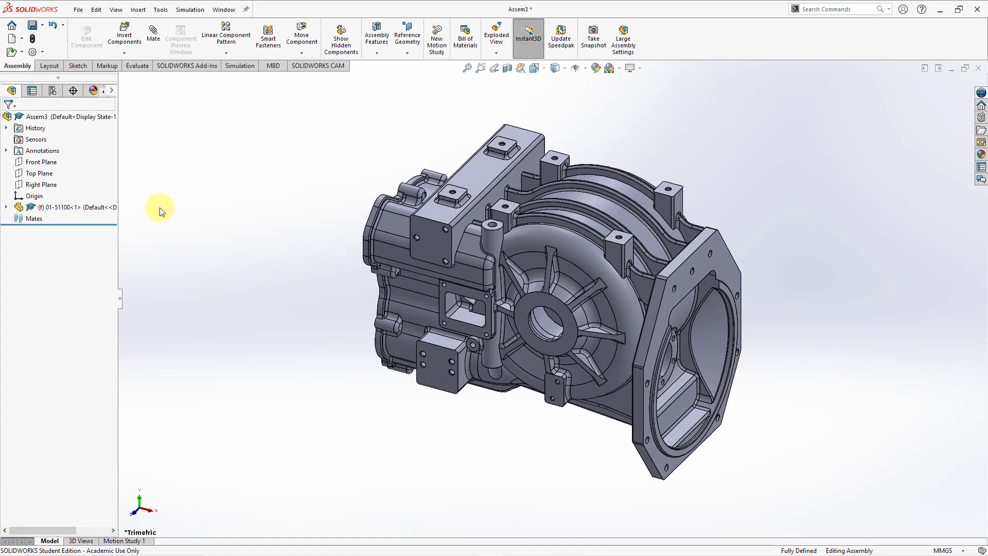
Lower the assembly transparency level for in-context editing in the system display options, keeping Force assembly transparency.
{"action": "left_click", "coordinate": [32, 52]}
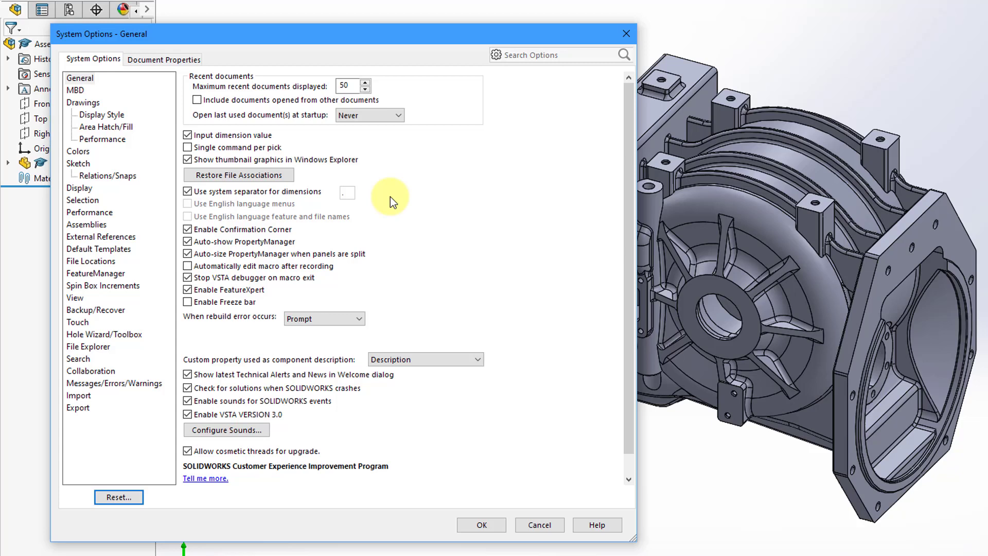
{"action": "left_click", "coordinate": [87, 225]}
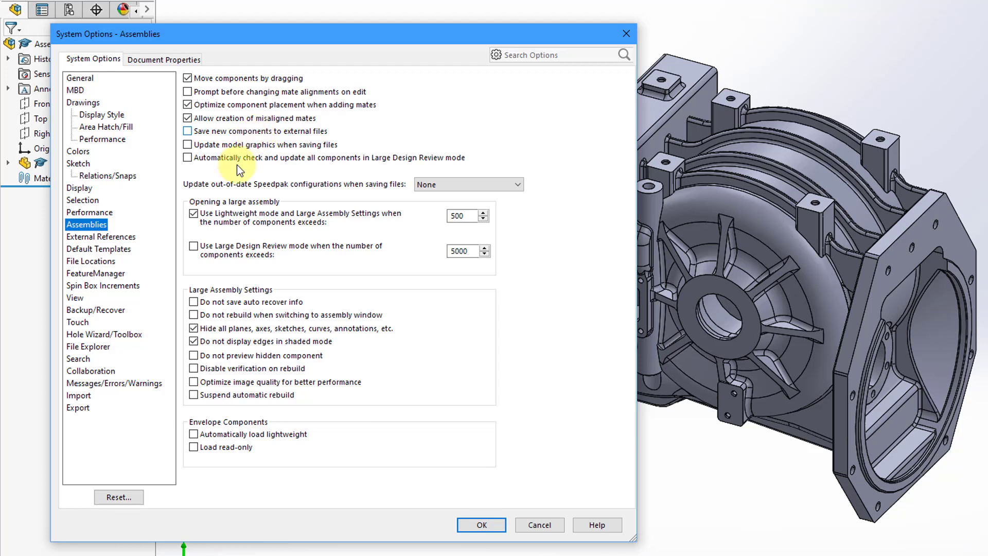
{"action": "left_click", "coordinate": [80, 190]}
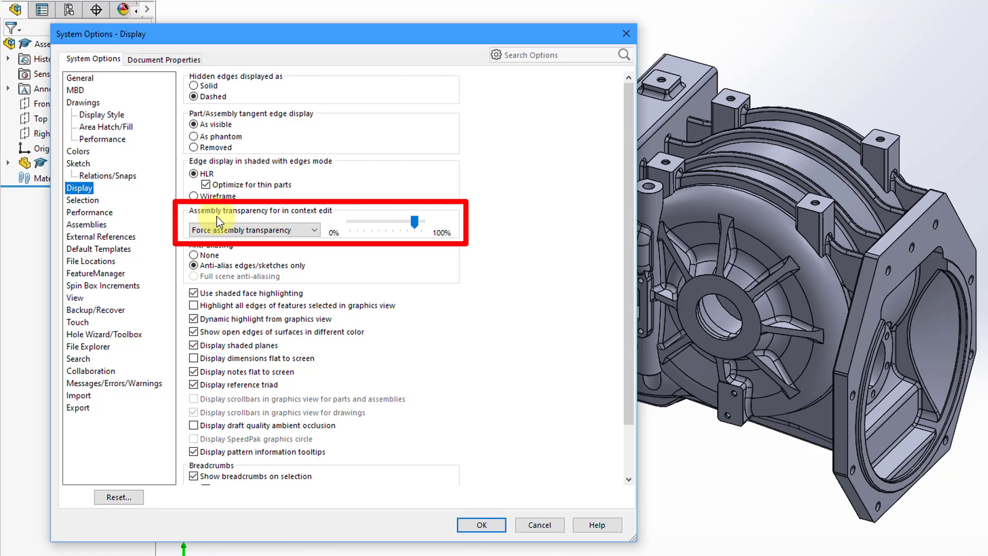
{"action": "left_click", "coordinate": [414, 223]}
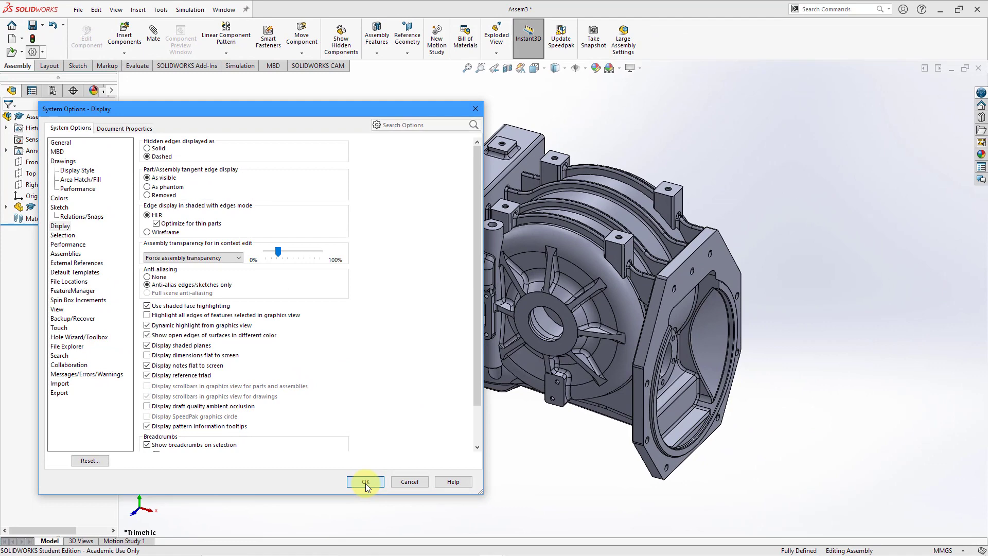
{"action": "left_click", "coordinate": [469, 520]}
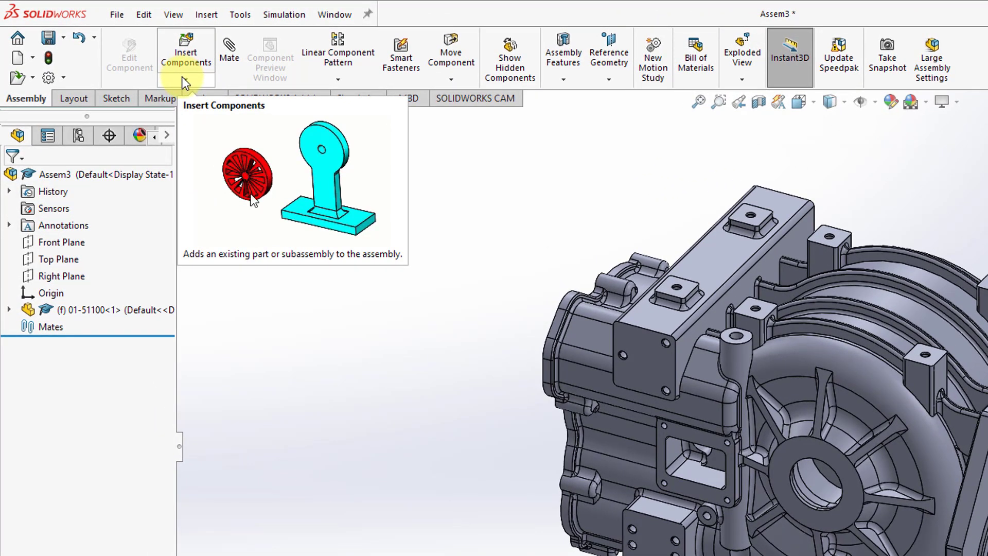
Insert a new part on the housing's octagonal flange face and inspect its in-place mate.
{"action": "left_click", "coordinate": [185, 82]}
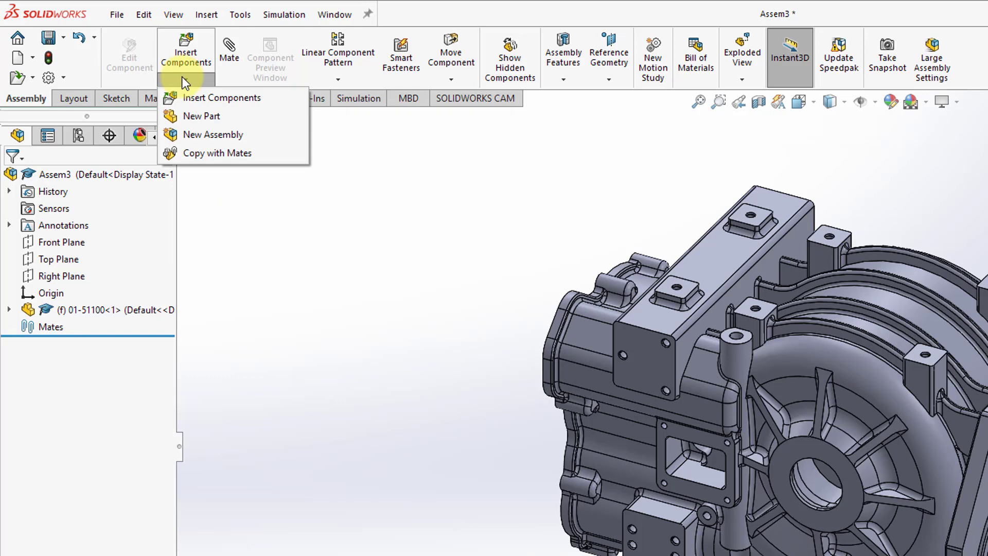
{"action": "left_click", "coordinate": [208, 115]}
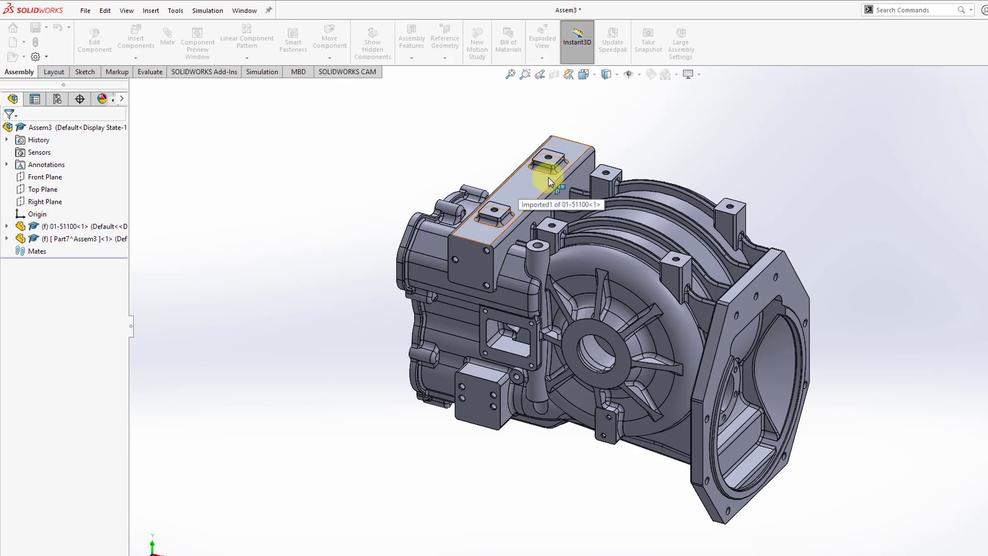
{"action": "left_click", "coordinate": [794, 296]}
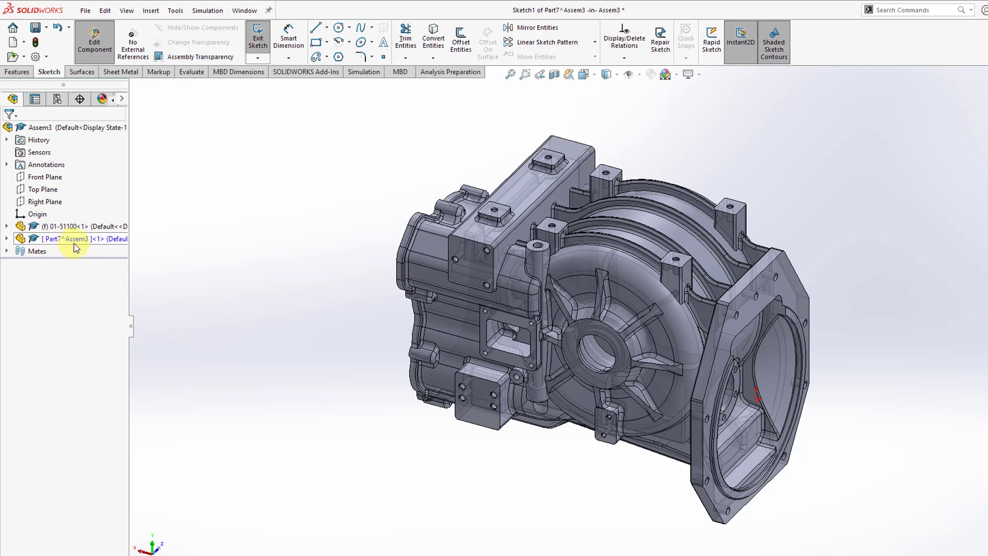
{"action": "left_click", "coordinate": [6, 238]}
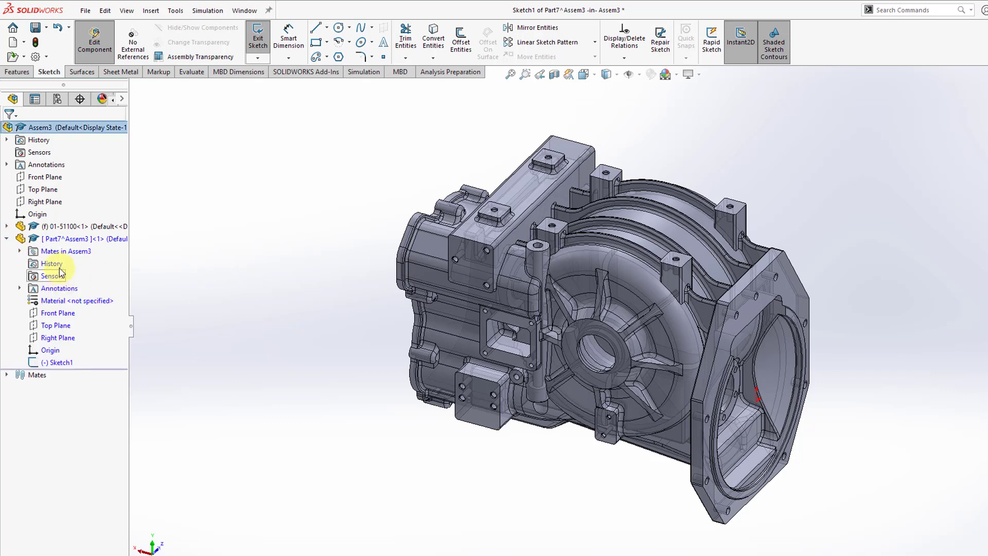
{"action": "left_click", "coordinate": [20, 251]}
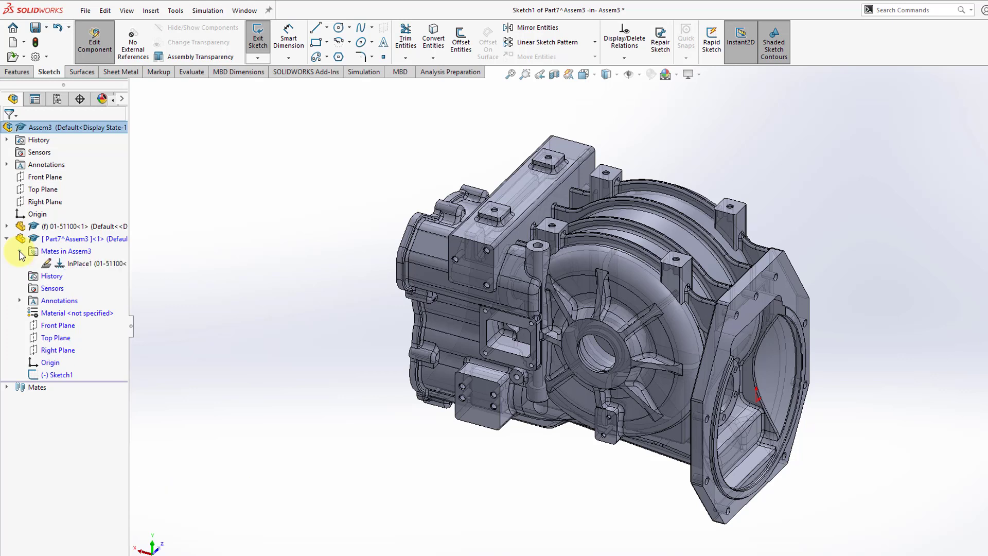
{"action": "left_click", "coordinate": [98, 266]}
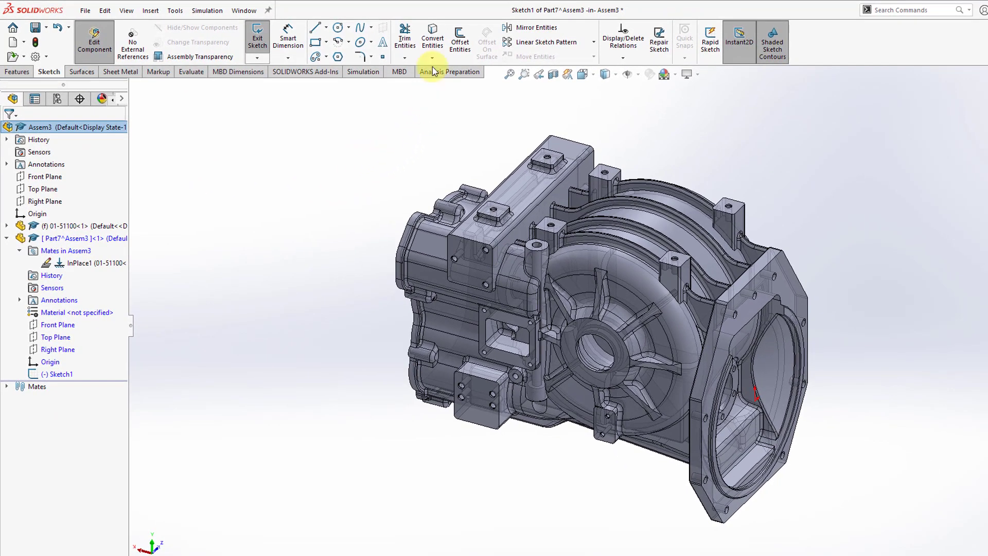
Convert the octagonal flange face's outer edges into the new part's sketch and exit the sketch.
{"action": "left_click", "coordinate": [432, 37]}
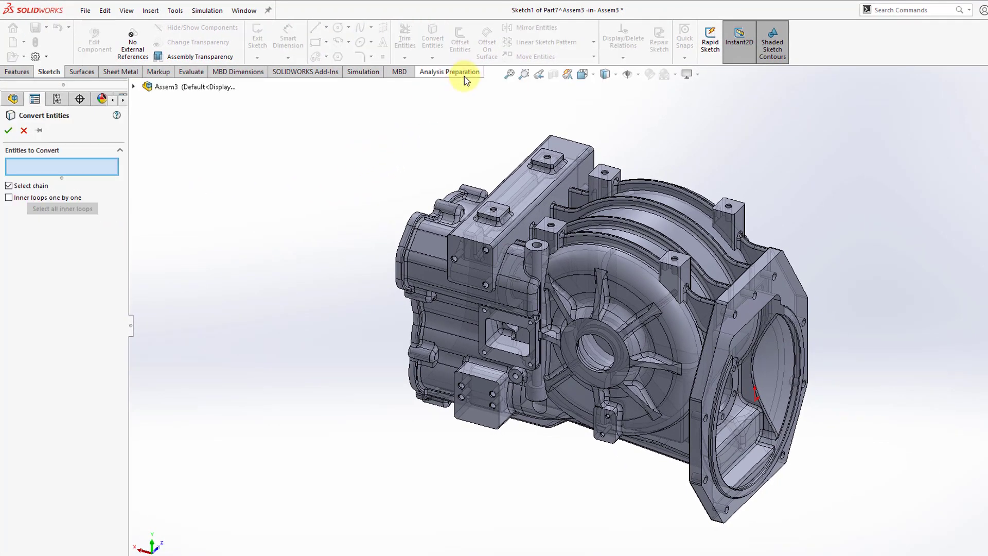
{"action": "left_click", "coordinate": [781, 288]}
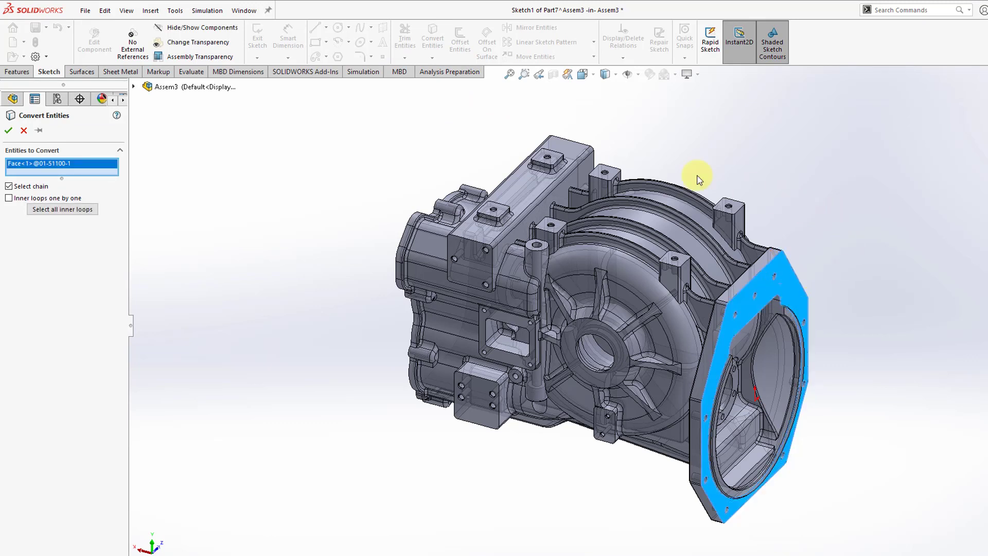
{"action": "left_click", "coordinate": [9, 130]}
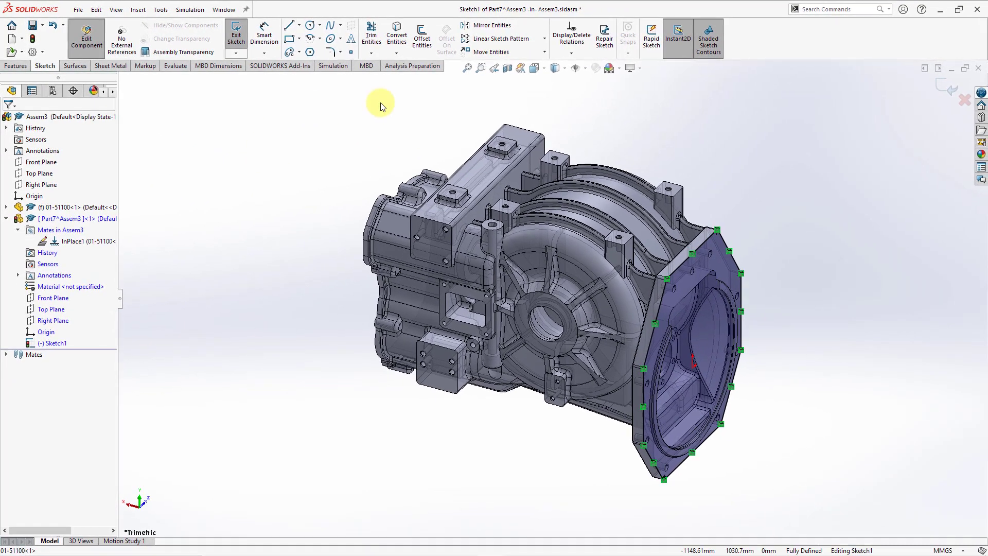
{"action": "left_click", "coordinate": [952, 94]}
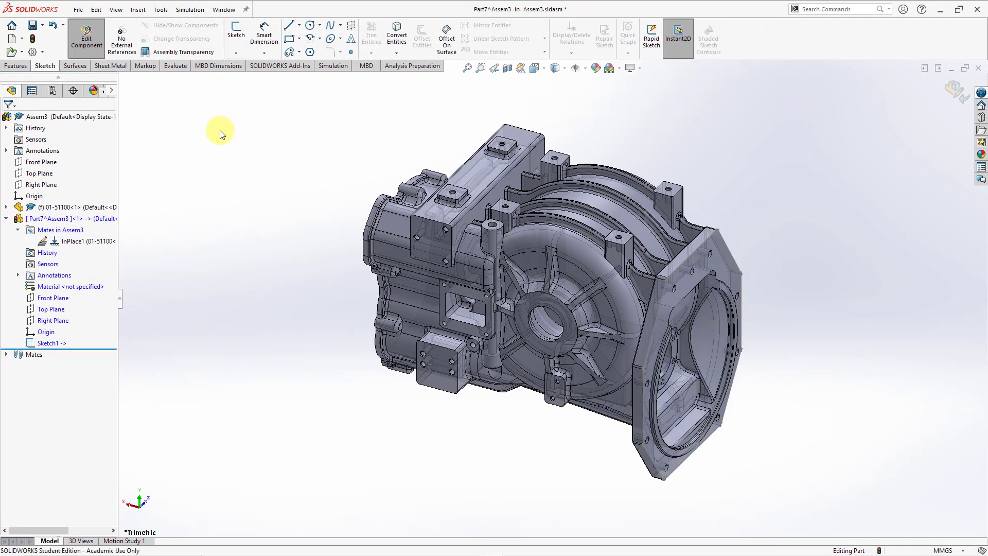
Extrude the converted flange outline 25 mm outward from the housing, check the feature's sketch, and finish editing the part.
{"action": "left_click", "coordinate": [9, 66]}
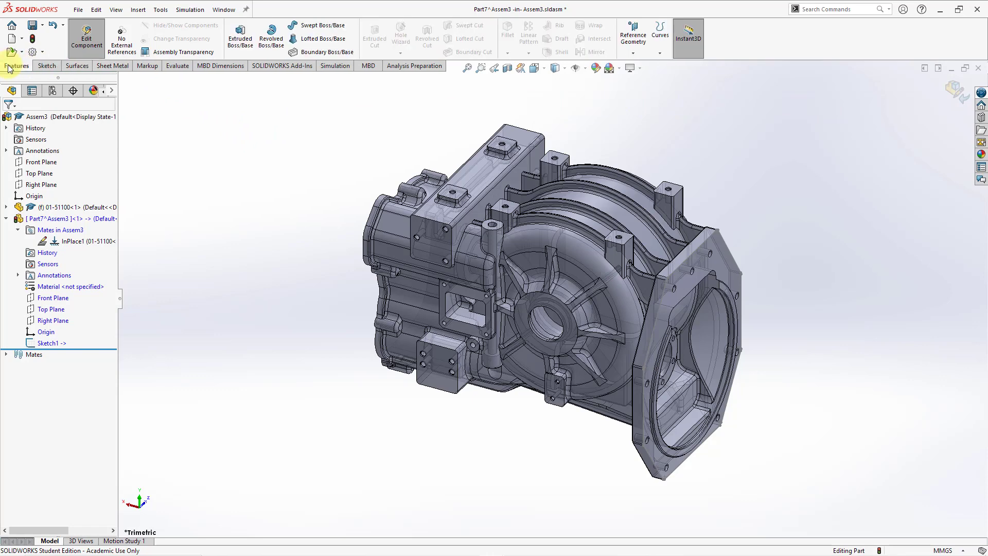
{"action": "left_click", "coordinate": [241, 39]}
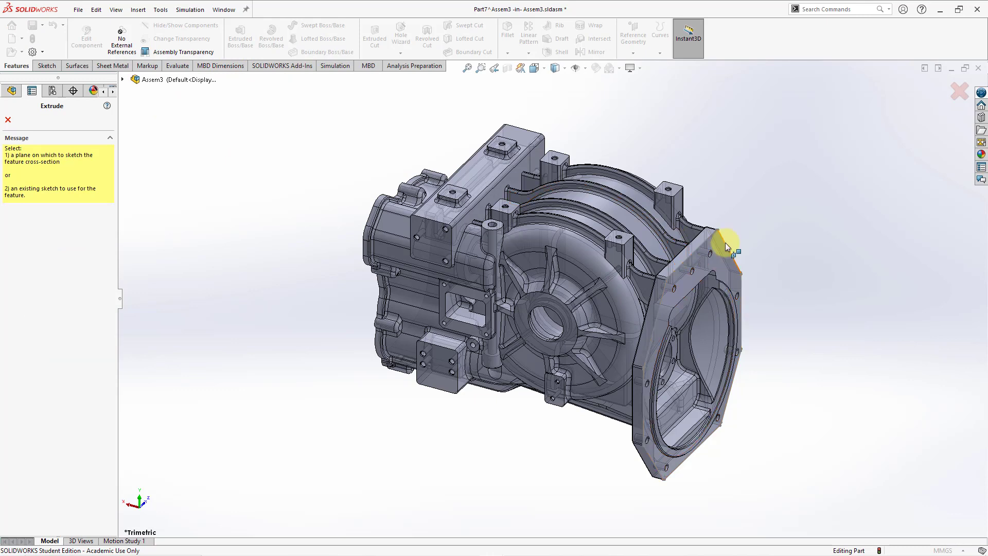
{"action": "left_click", "coordinate": [725, 243]}
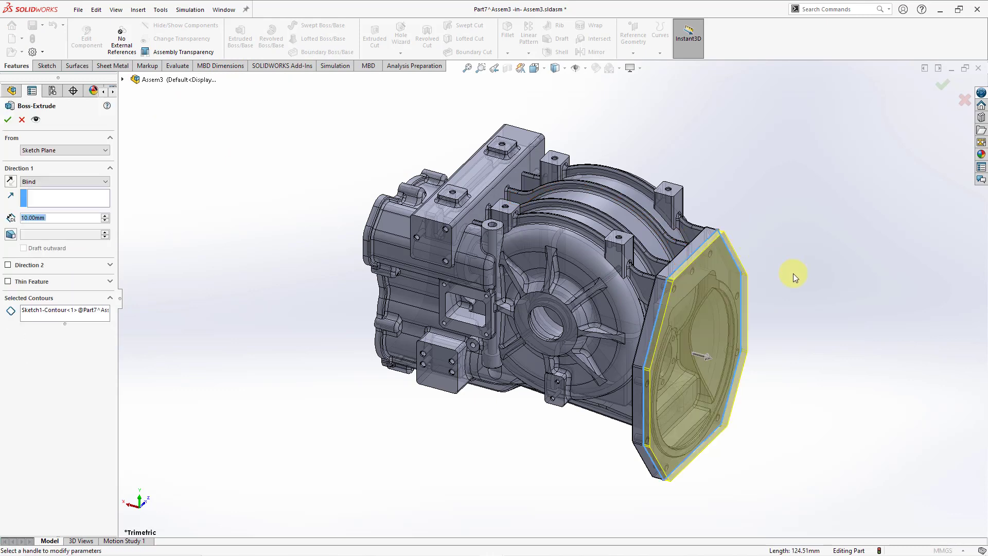
{"action": "mouse_move", "coordinate": [709, 356]}
{"action": "left_mouse_down"}
{"action": "mouse_move", "coordinate": [716, 360]}
{"action": "mouse_move", "coordinate": [708, 357]}
{"action": "left_mouse_up"}
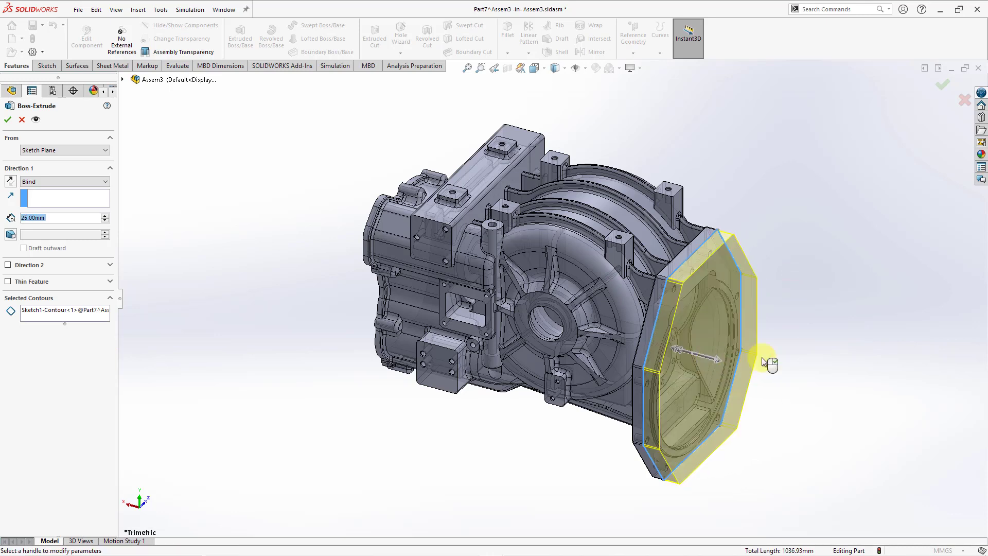
{"action": "left_click", "coordinate": [8, 119]}
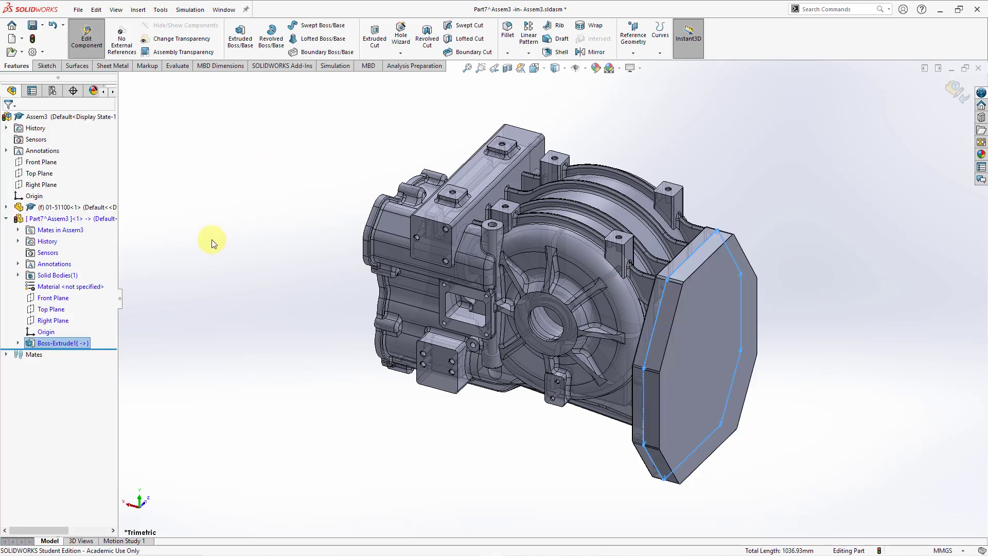
{"action": "left_click", "coordinate": [17, 343]}
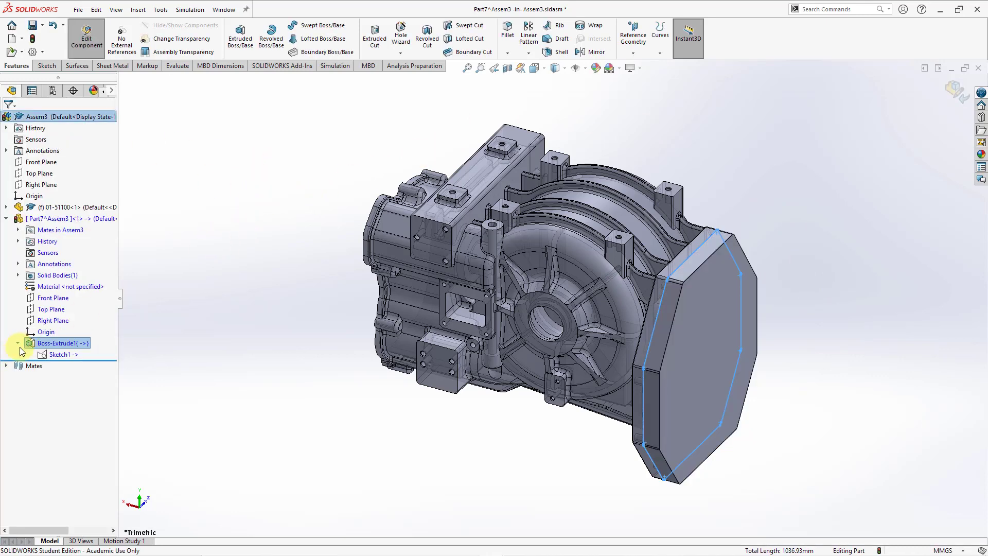
{"action": "left_click", "coordinate": [207, 349]}
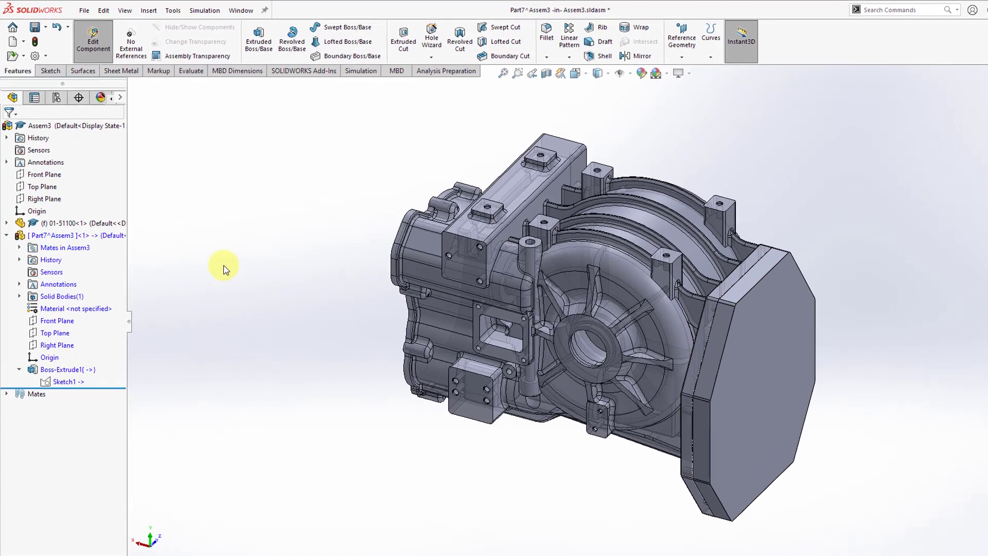
{"action": "left_click", "coordinate": [97, 51]}
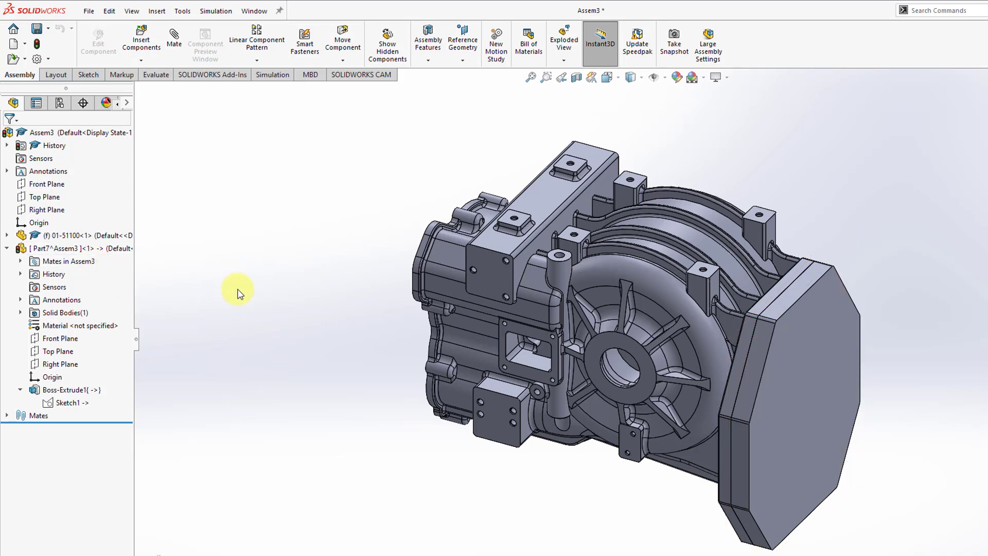
Insert a second new part into the assembly by placing it in empty space without a reference face.
{"action": "left_click", "coordinate": [142, 61]}
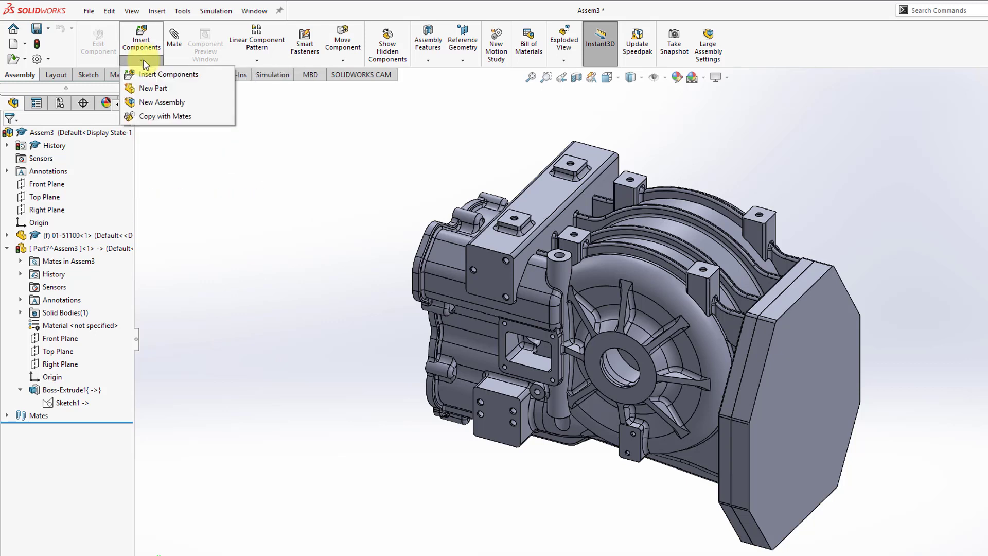
{"action": "left_click", "coordinate": [160, 92]}
{"action": "left_click", "coordinate": [213, 183]}
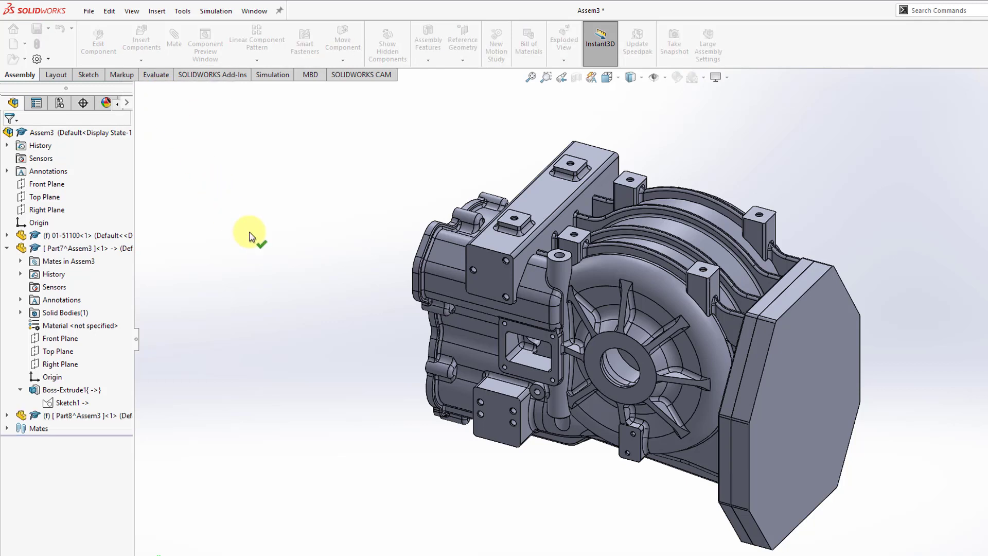
{"action": "left_click", "coordinate": [272, 192]}
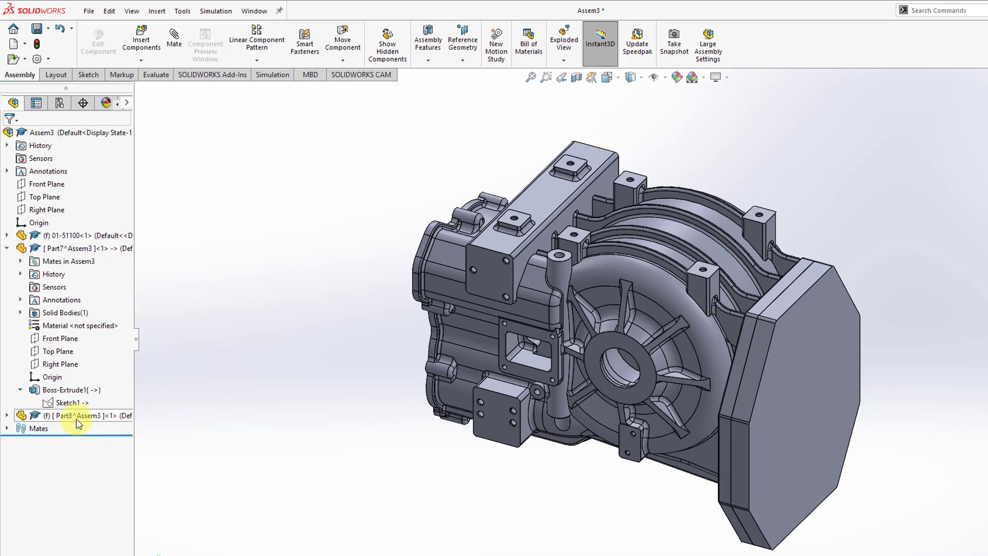
Edit the second new part in the context of the assembly and start a sketch on its Right Plane.
{"action": "left_click", "coordinate": [6, 415]}
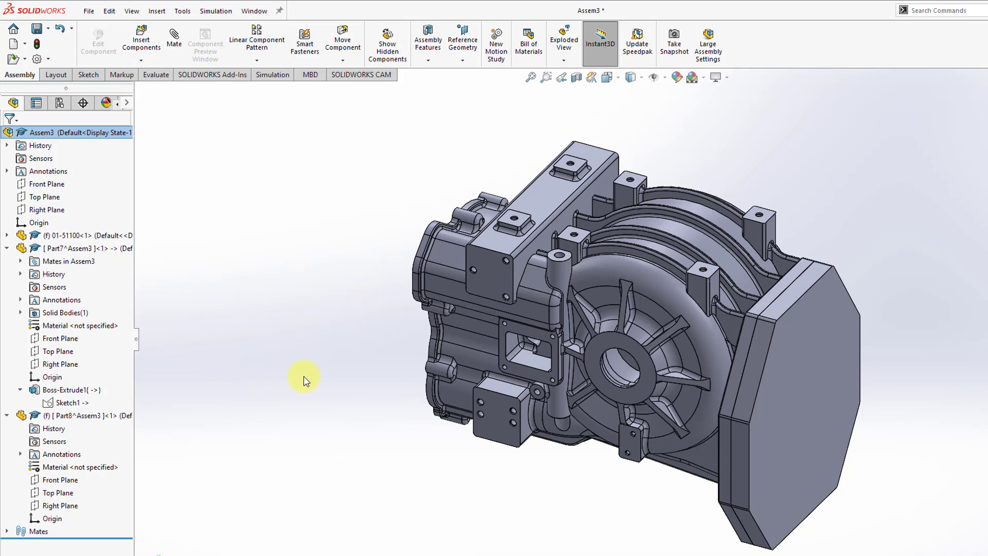
{"action": "left_click", "coordinate": [106, 418]}
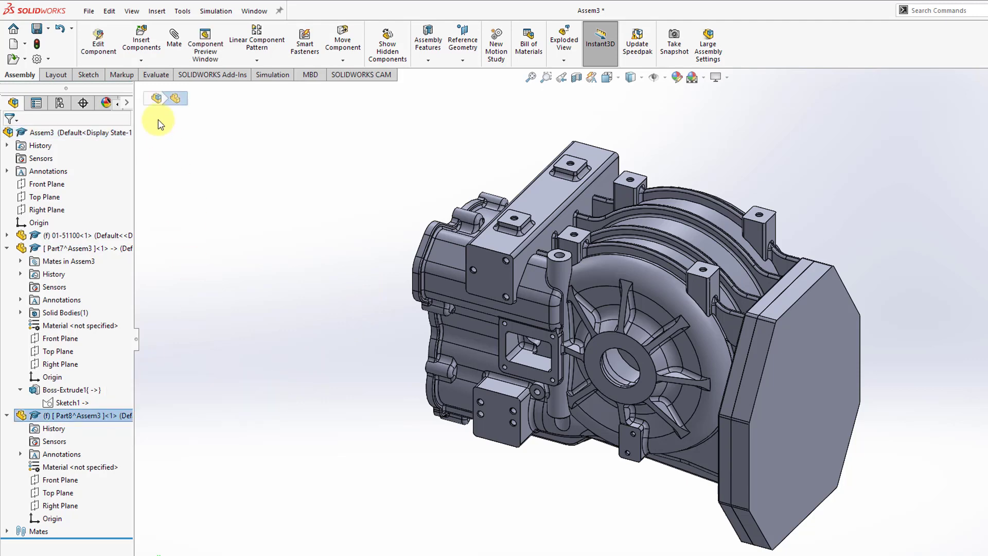
{"action": "left_click", "coordinate": [108, 52]}
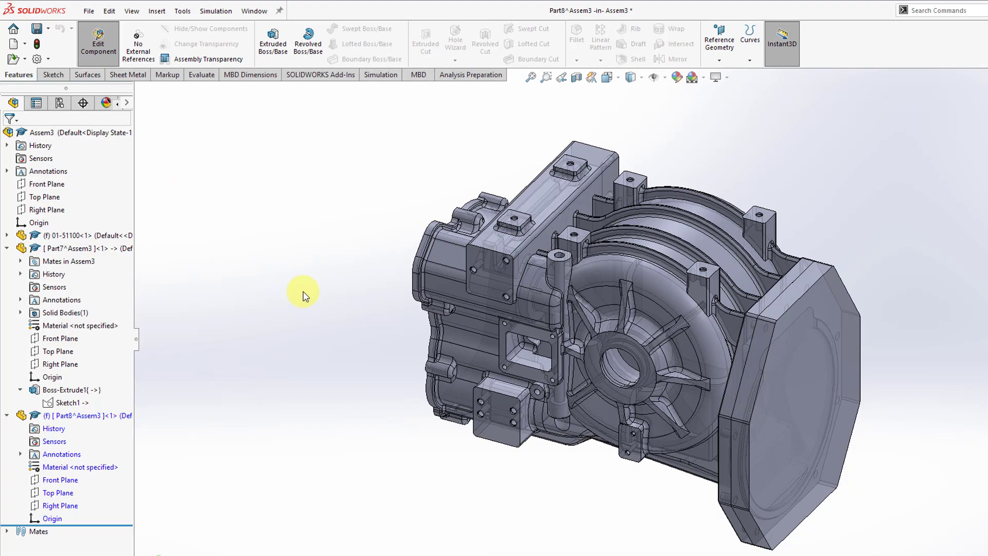
{"action": "middle_click_drag", "start_coordinate": [391, 291], "coordinate": [593, 280]}
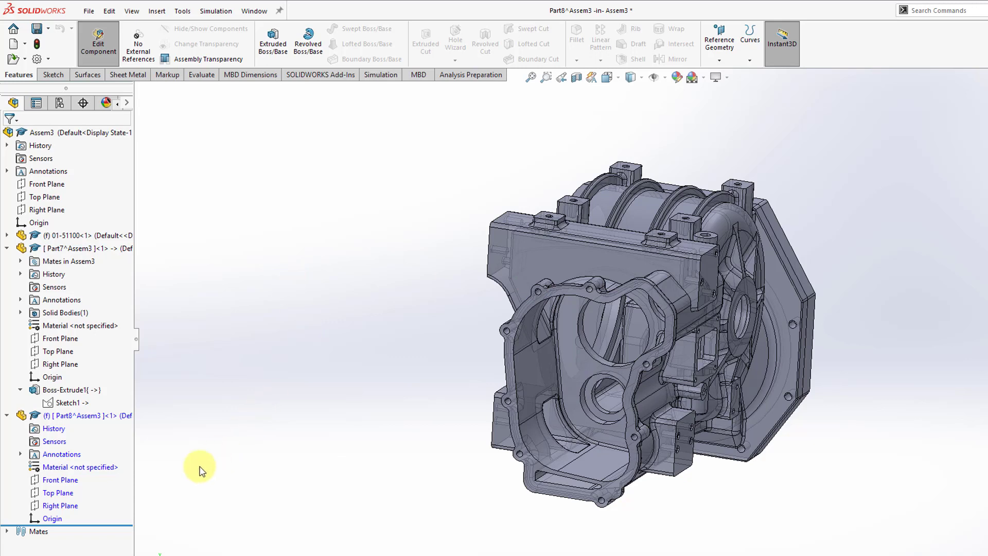
{"action": "left_click", "coordinate": [66, 509]}
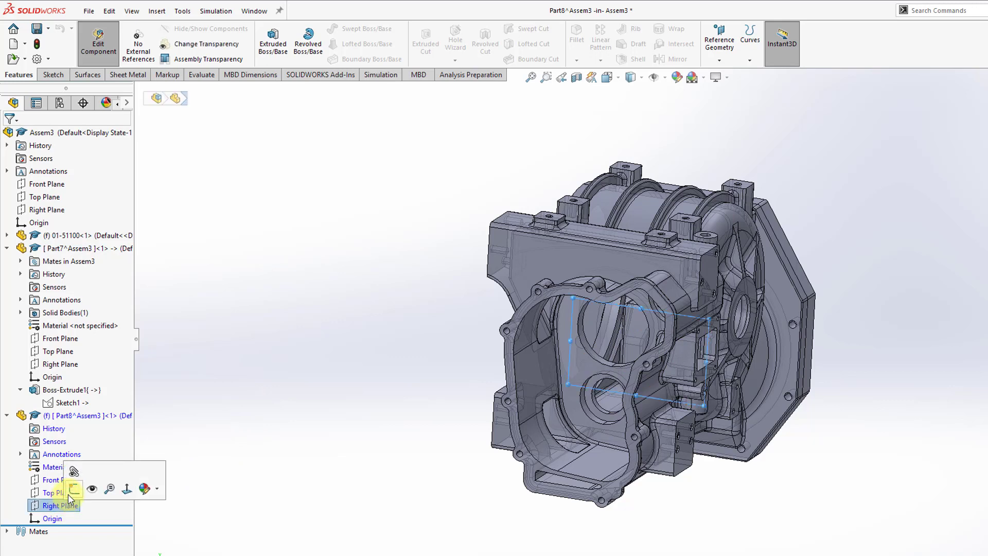
{"action": "left_click", "coordinate": [74, 488]}
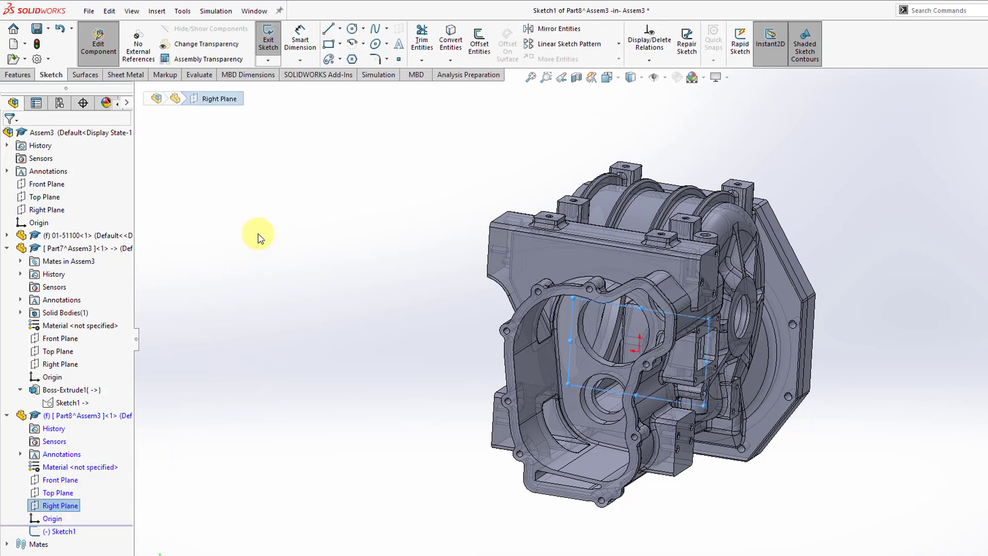
Convert both edges of the large round opening inside the housing into the part's sketch and exit the sketch.
{"action": "left_click", "coordinate": [458, 36]}
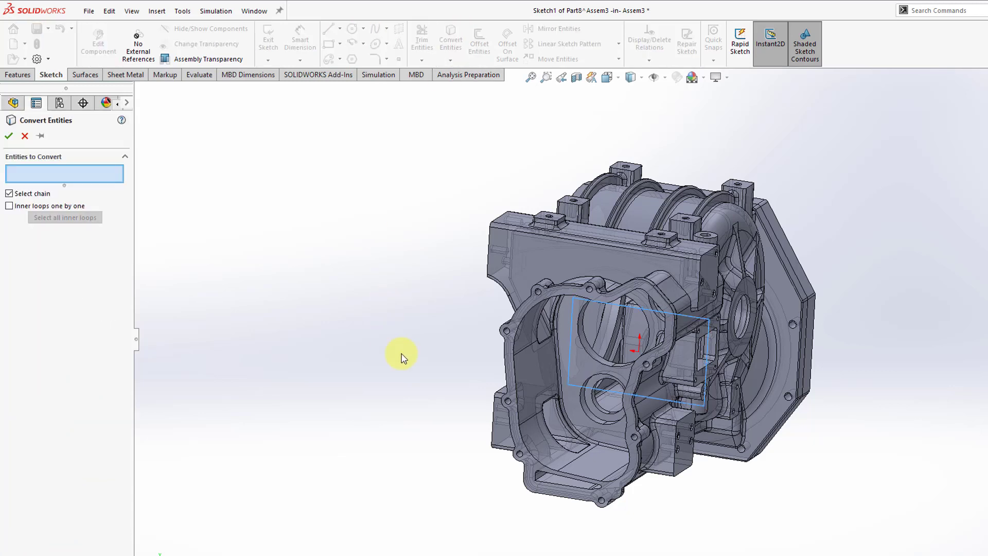
{"action": "left_click", "coordinate": [590, 359]}
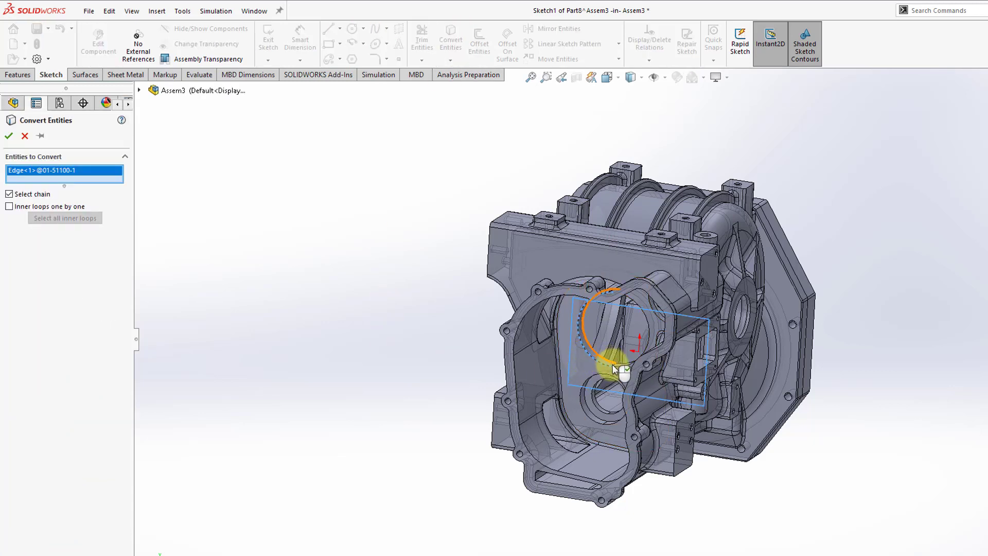
{"action": "left_click", "coordinate": [617, 370]}
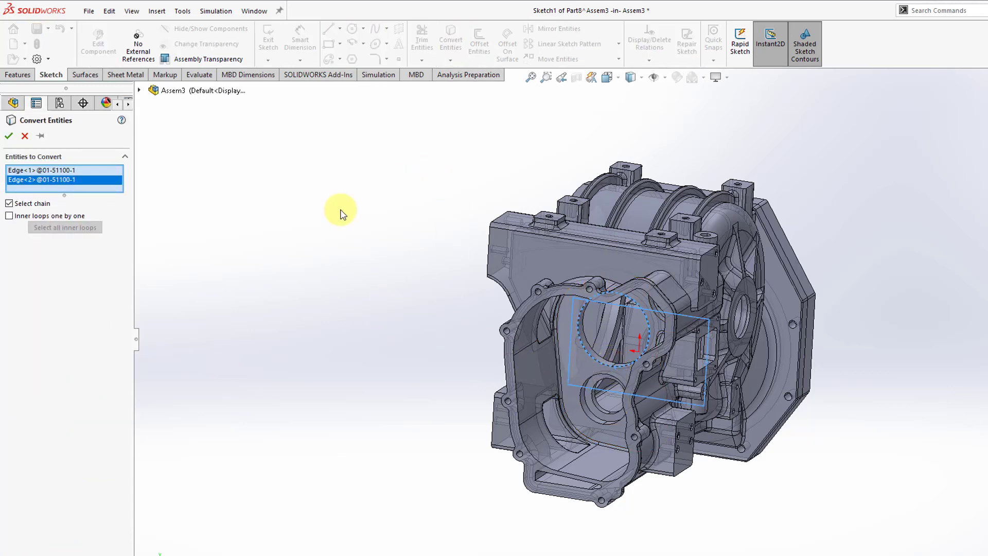
{"action": "left_click", "coordinate": [9, 137]}
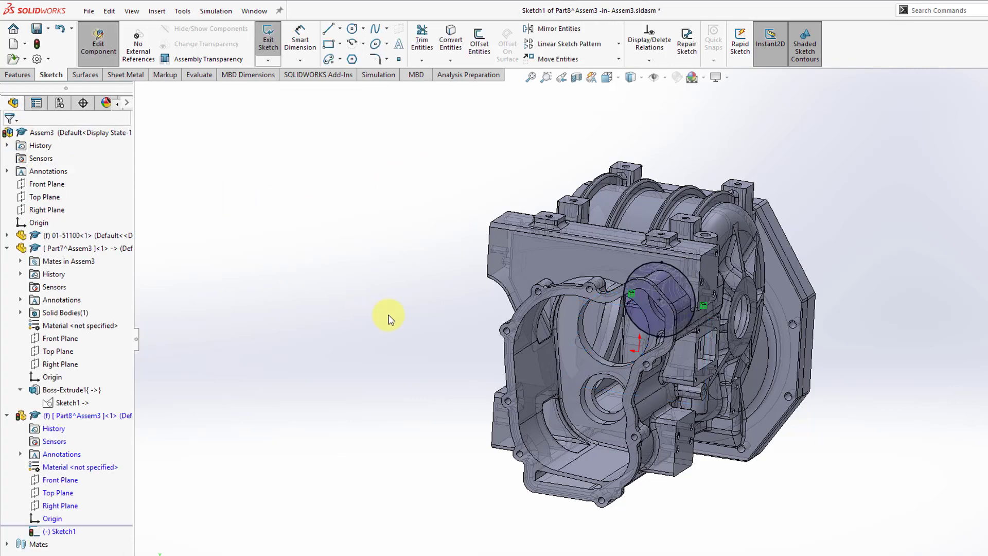
{"action": "middle_click_drag", "start_coordinate": [438, 313], "coordinate": [395, 312]}
{"action": "middle_click_drag", "start_coordinate": [411, 316], "coordinate": [410, 319]}
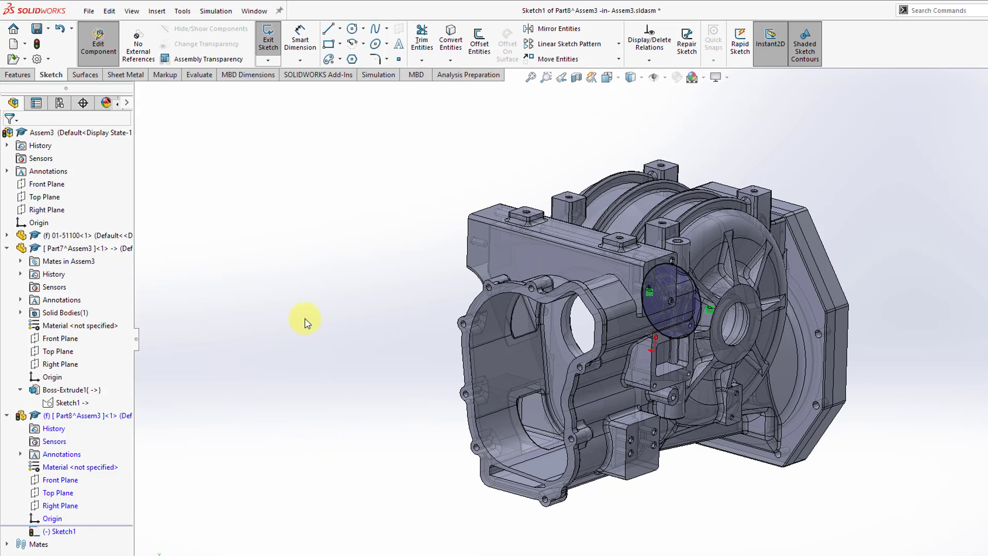
{"action": "left_click", "coordinate": [268, 44]}
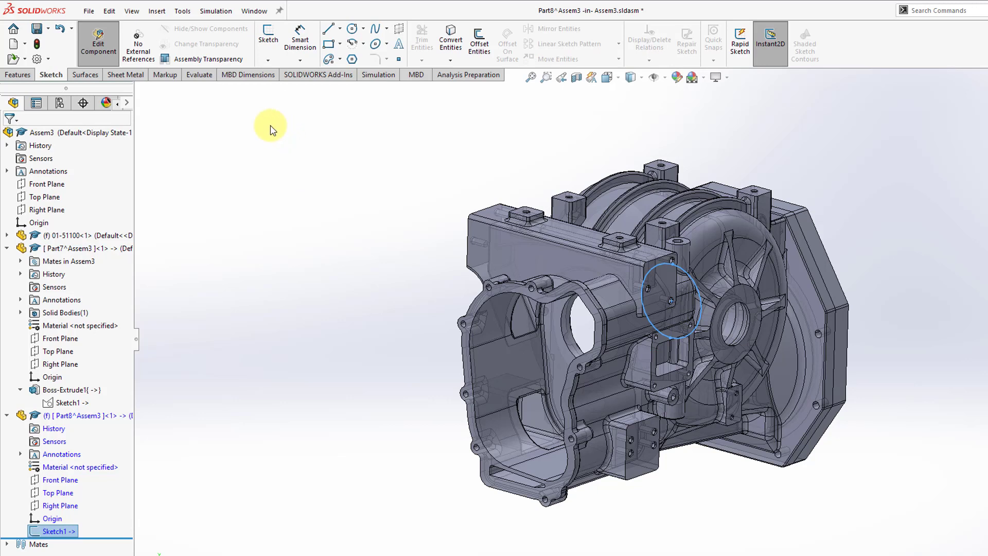
Extrude the converted circle in the reversed direction Up To Surface, ending at the housing's bolted flange face, and finish editing the part.
{"action": "left_click", "coordinate": [19, 76]}
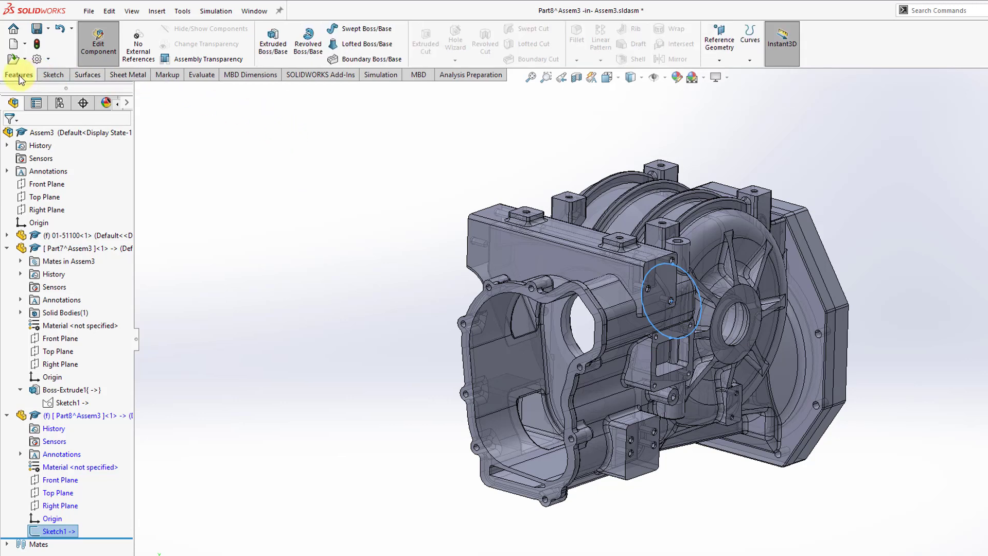
{"action": "left_click", "coordinate": [268, 54]}
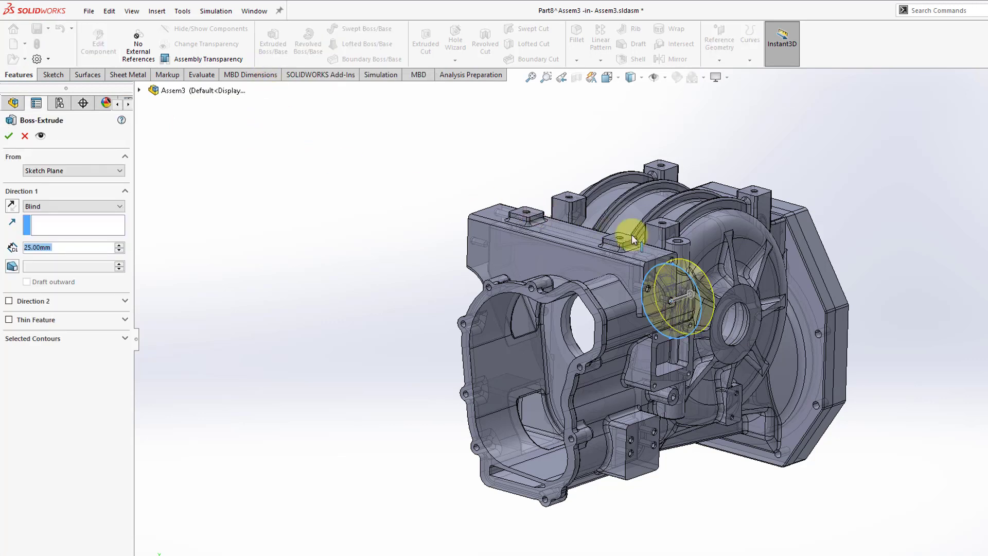
{"action": "left_click", "coordinate": [12, 205]}
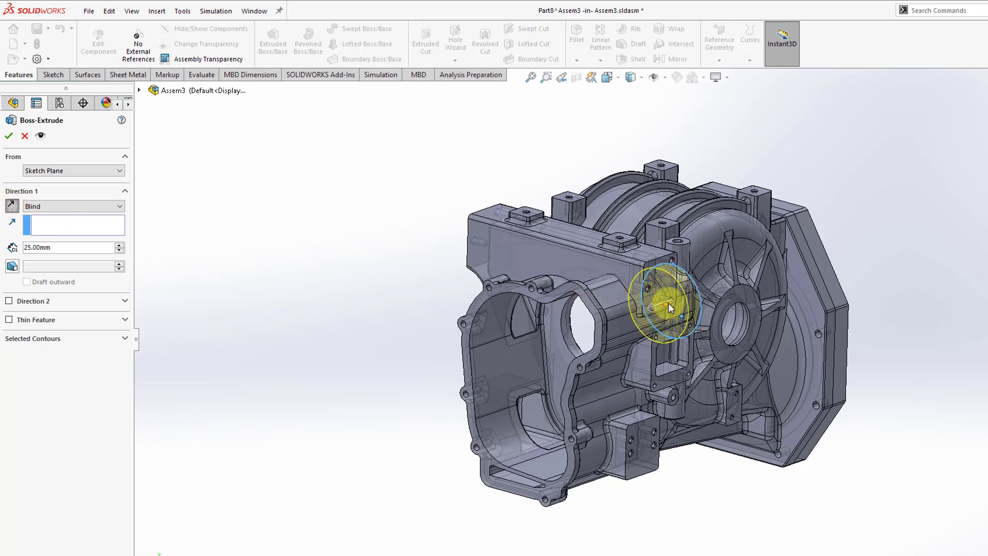
{"action": "middle_click_drag", "start_coordinate": [669, 302], "coordinate": [658, 315]}
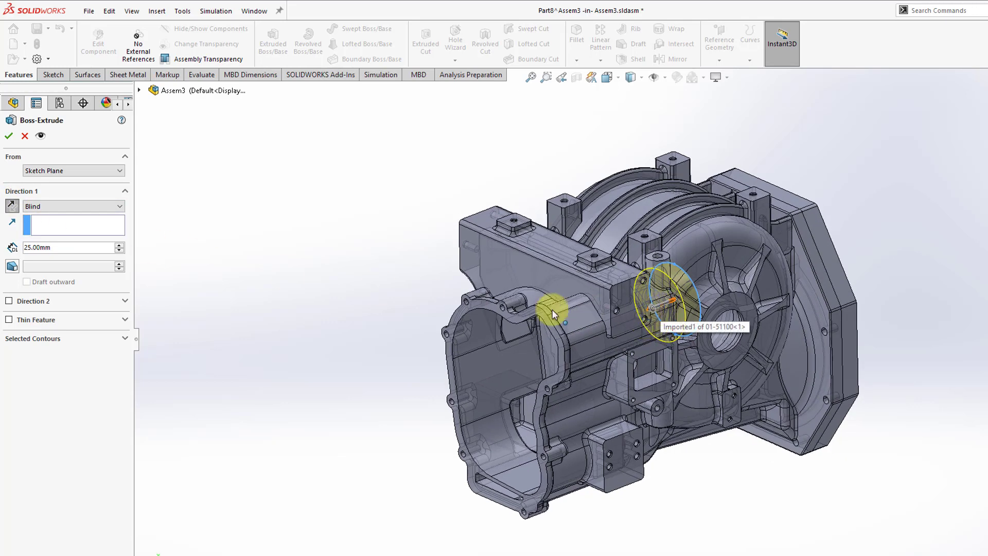
{"action": "left_click", "coordinate": [54, 207]}
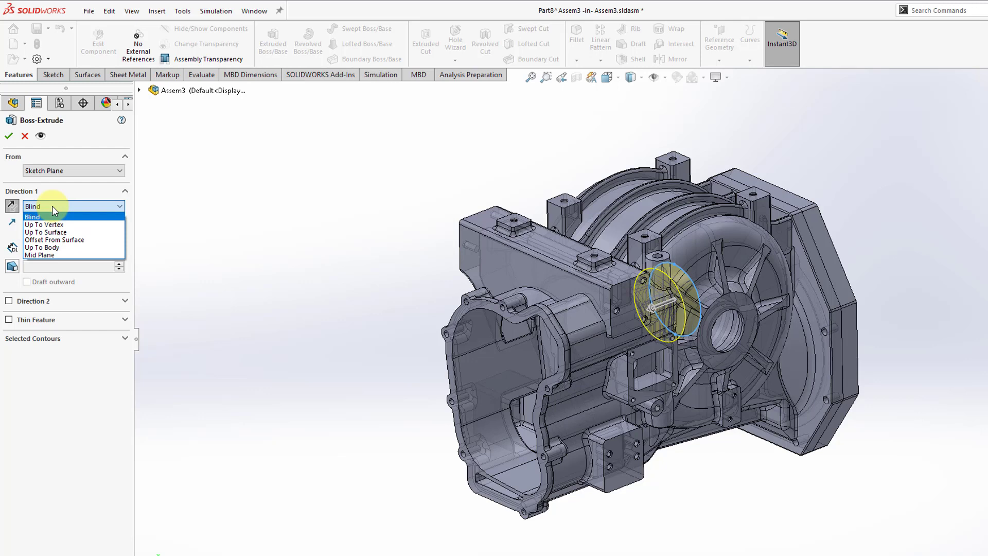
{"action": "left_click", "coordinate": [45, 232]}
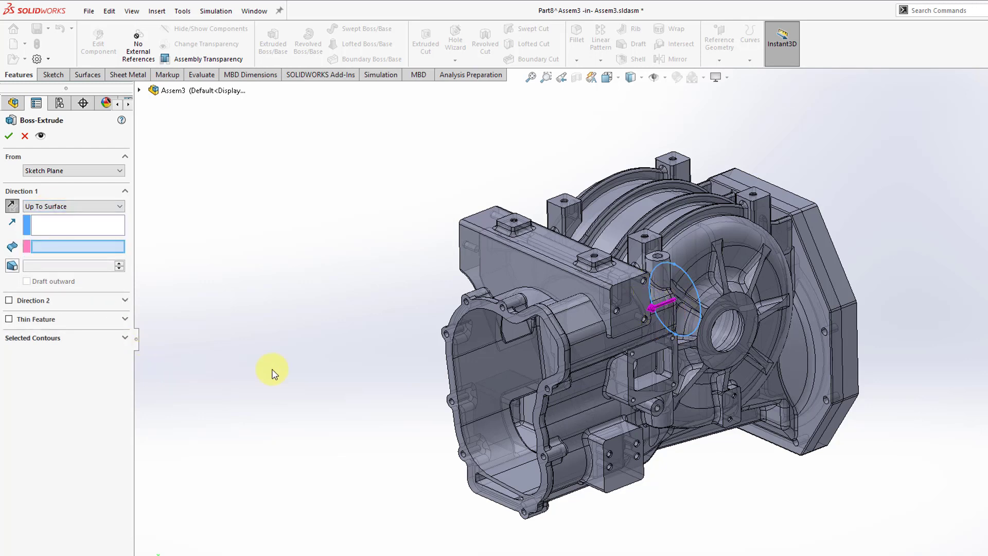
{"action": "left_click", "coordinate": [450, 353]}
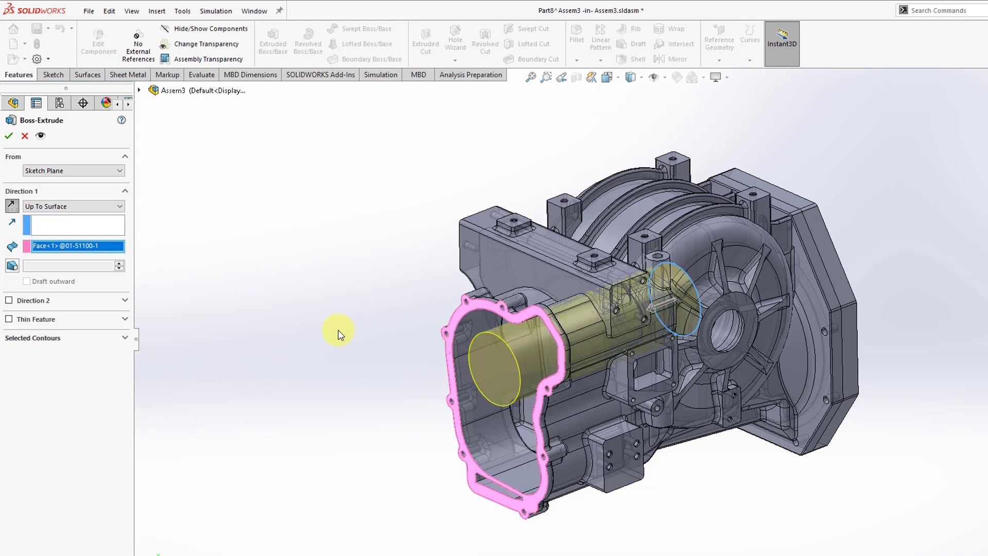
{"action": "left_click", "coordinate": [9, 136]}
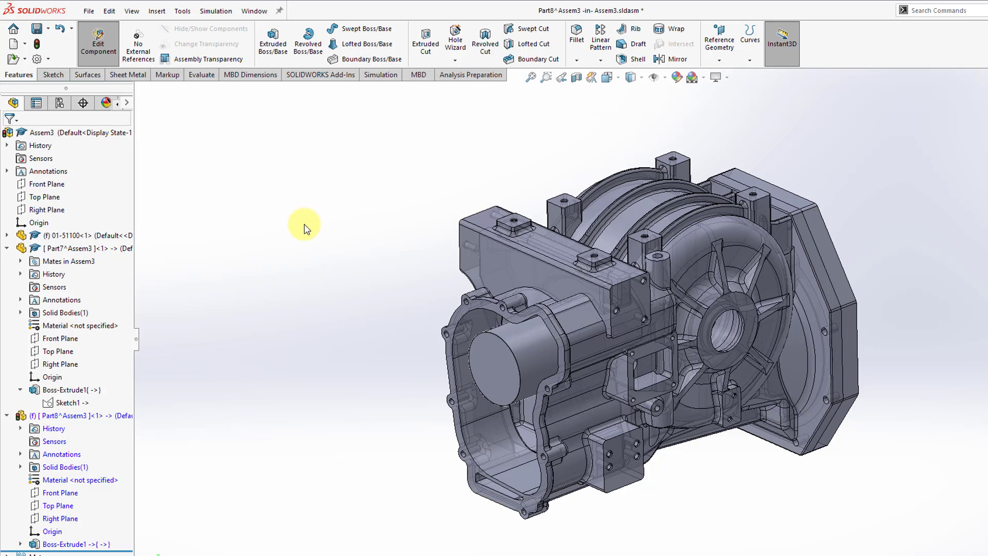
{"action": "left_click", "coordinate": [102, 49]}
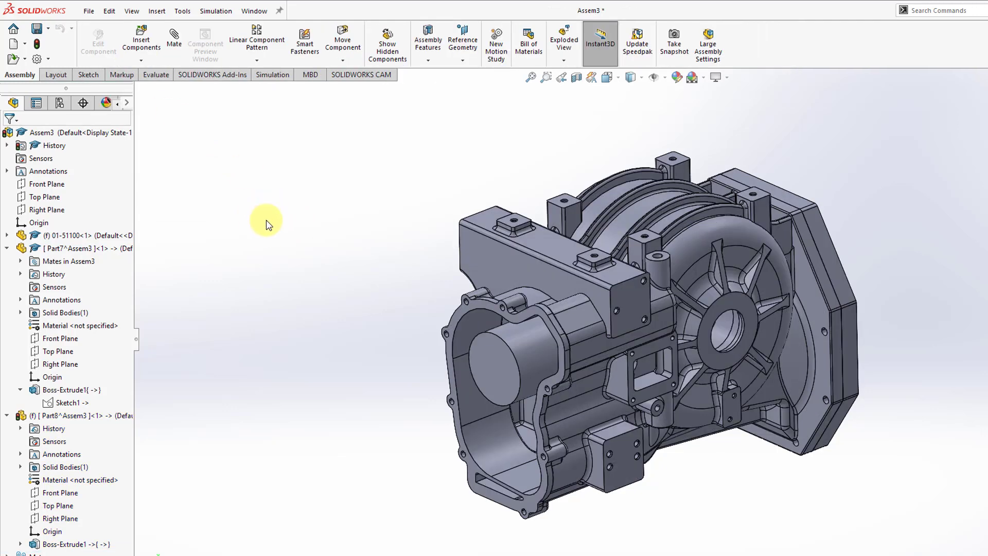
Collapse both new parts in the feature tree and insert a new empty subassembly.
{"action": "left_click", "coordinate": [7, 248]}
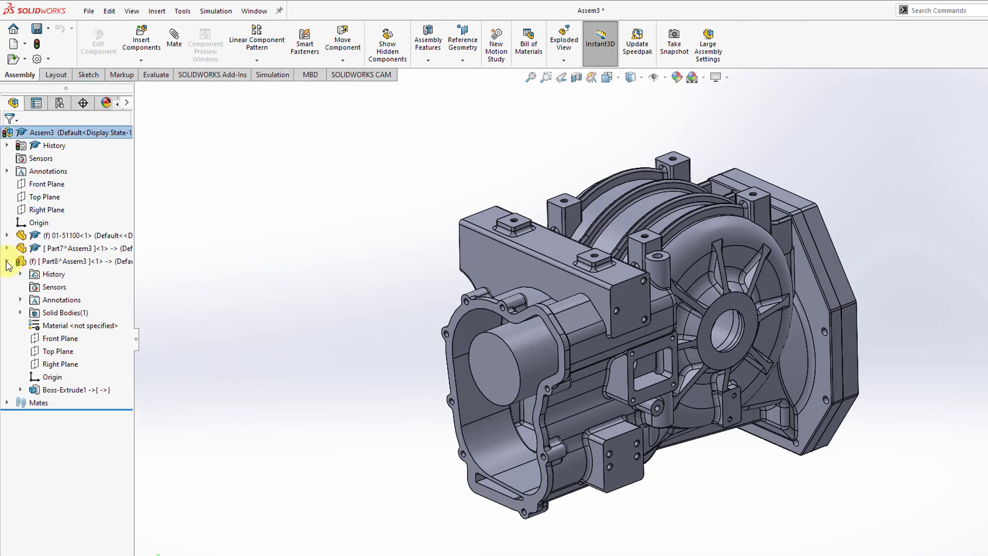
{"action": "left_click", "coordinate": [7, 261]}
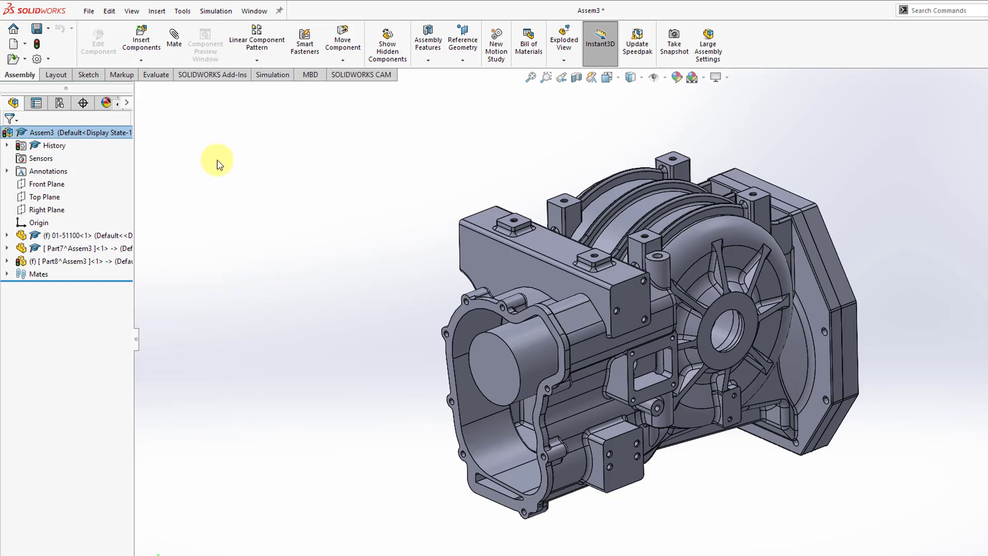
{"action": "left_click", "coordinate": [150, 61]}
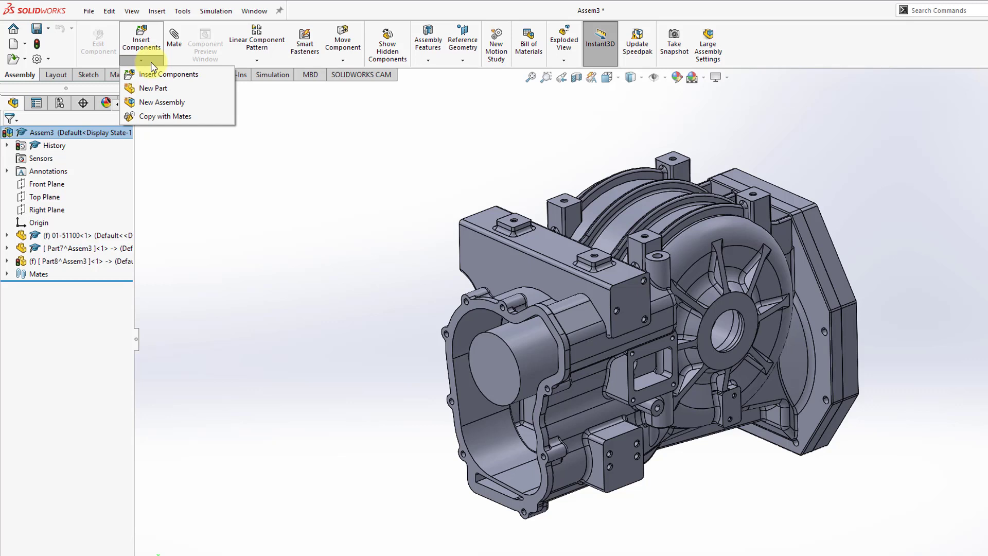
{"action": "left_click", "coordinate": [160, 103]}
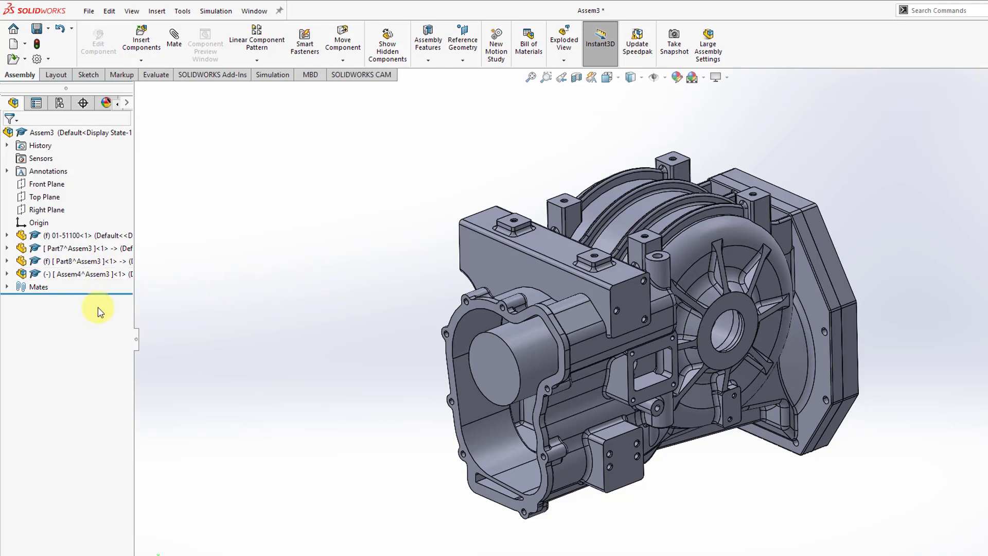
Edit the new subassembly in context, insert a new part into it by placing it in empty space, and finish editing.
{"action": "left_click", "coordinate": [7, 274]}
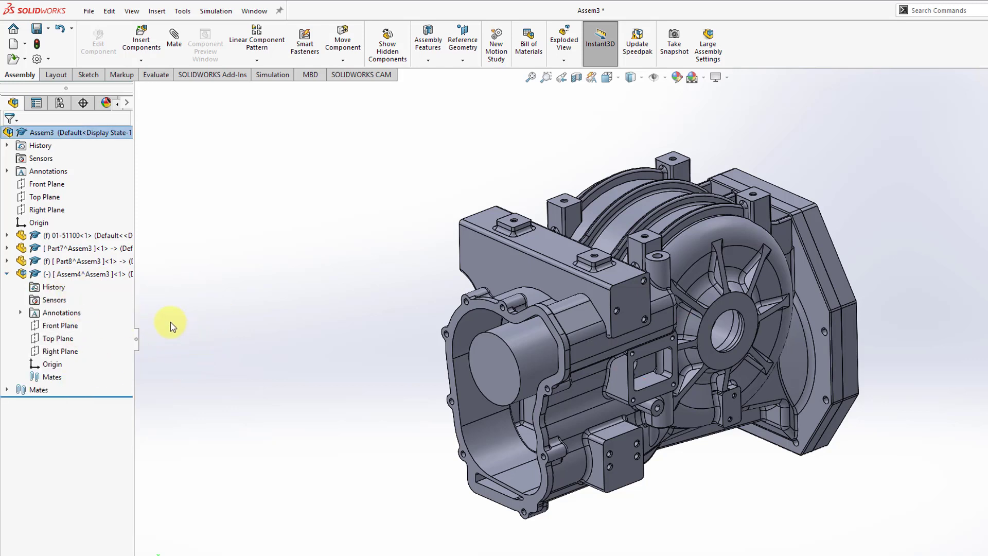
{"action": "left_click", "coordinate": [93, 279]}
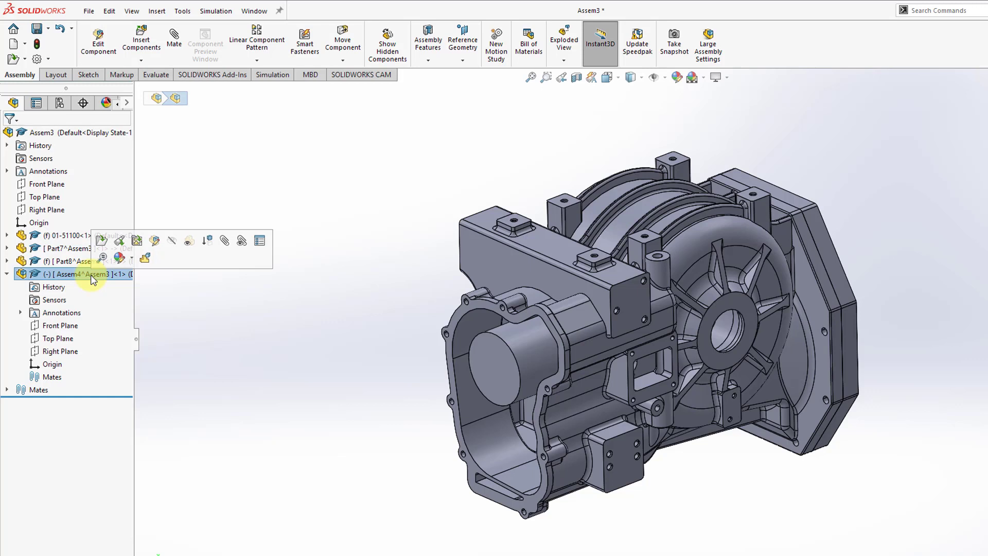
{"action": "left_click", "coordinate": [157, 244]}
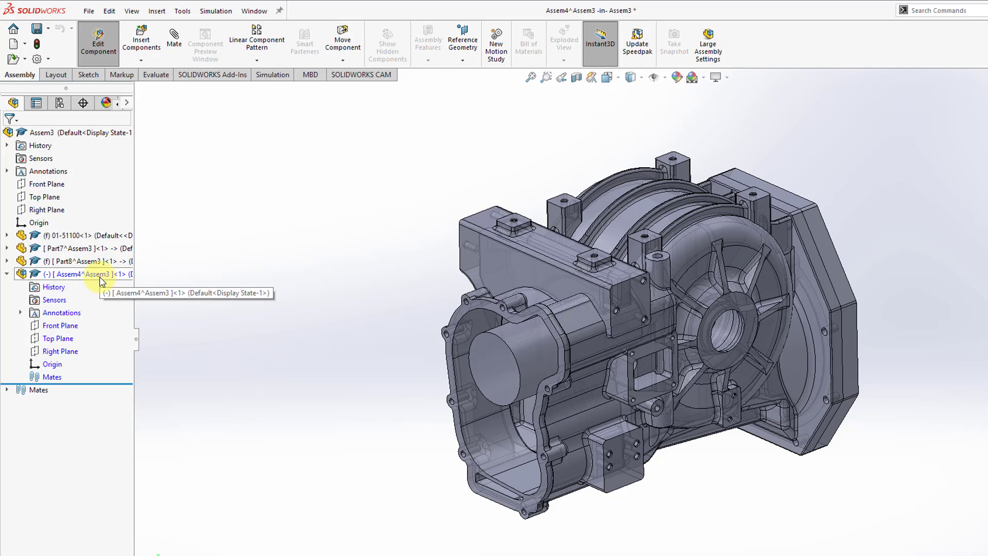
{"action": "left_click", "coordinate": [142, 60]}
{"action": "left_click", "coordinate": [150, 86]}
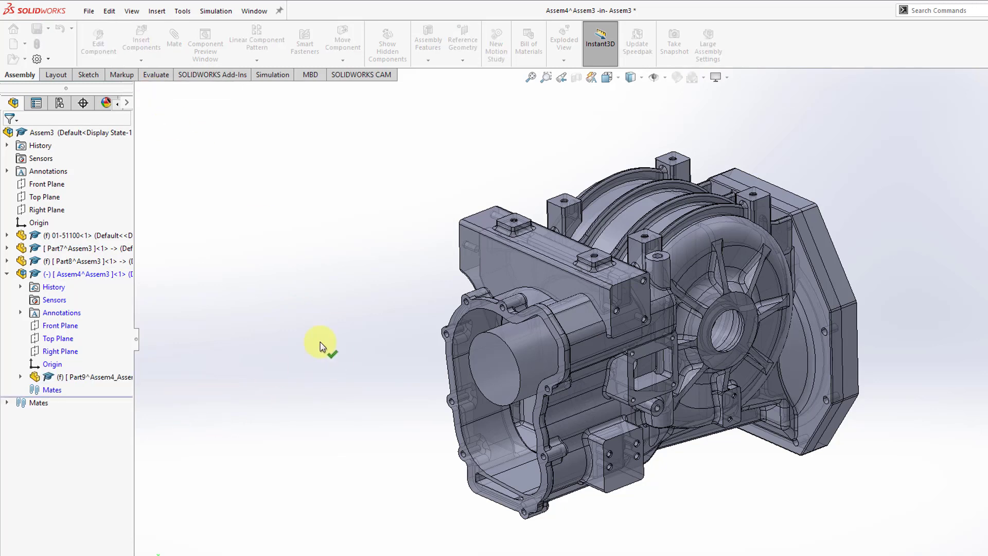
{"action": "left_click", "coordinate": [318, 322]}
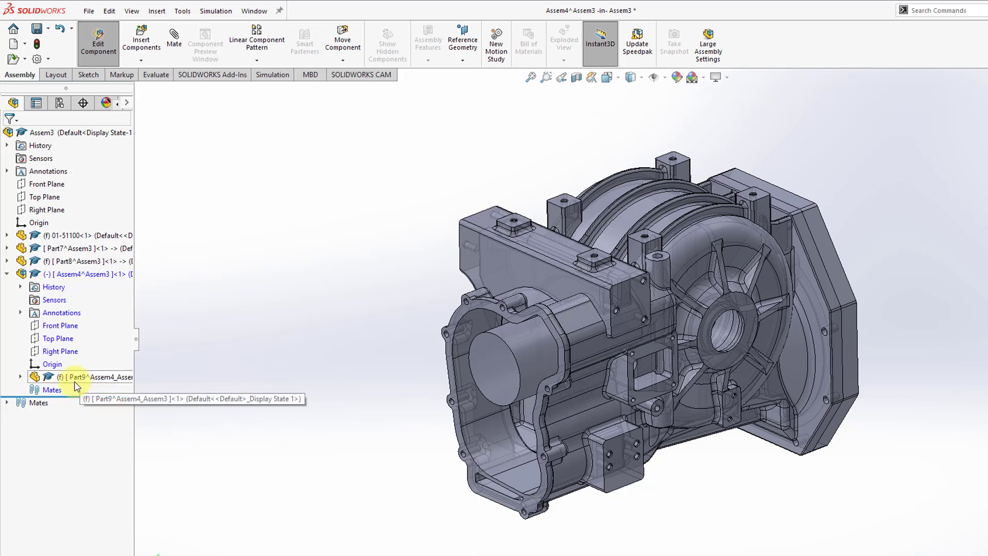
{"action": "left_click", "coordinate": [21, 377]}
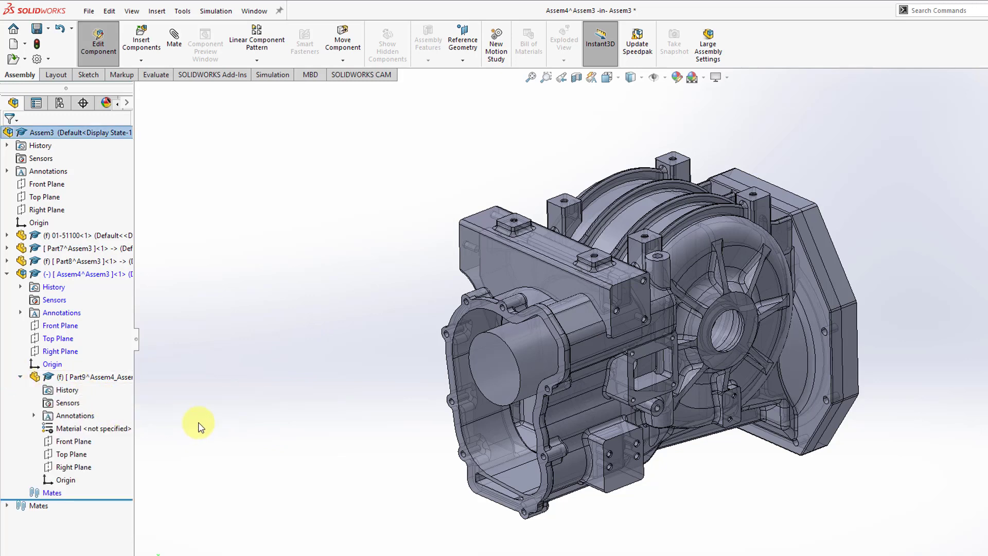
{"action": "left_click", "coordinate": [97, 44]}
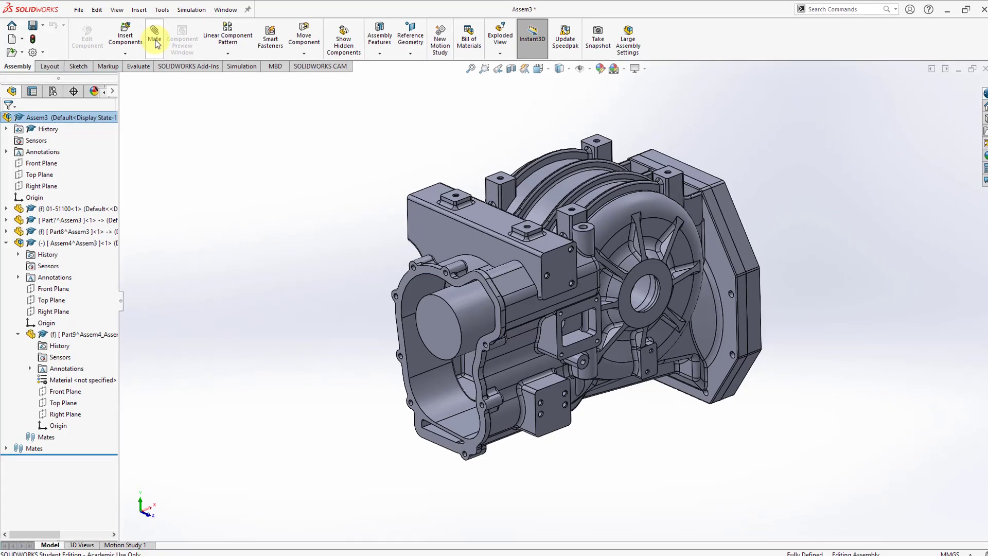
Mate the new subassembly's origin coincident with the top-level assembly's origin, with the axes aligned, and finish mating.
{"action": "left_click", "coordinate": [156, 41]}
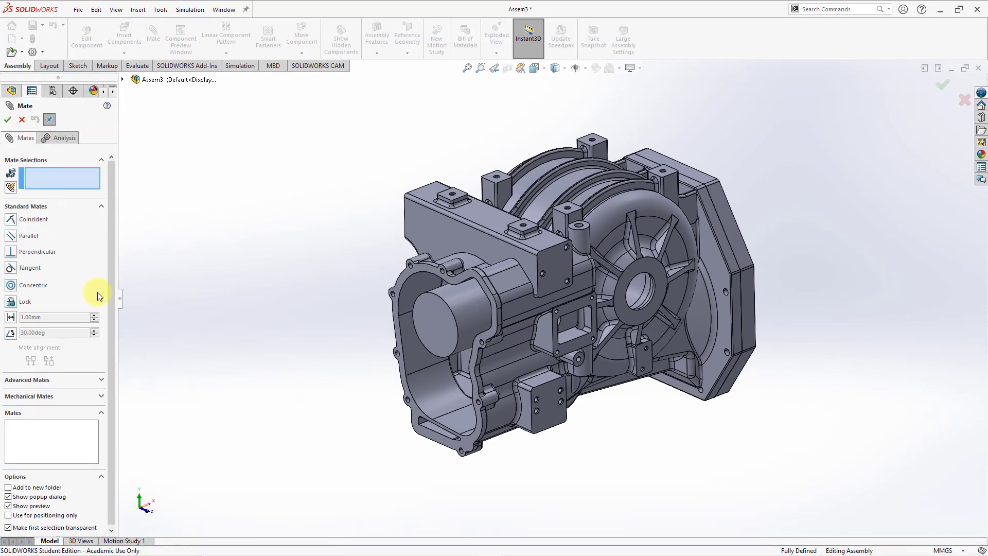
{"action": "left_click", "coordinate": [122, 80]}
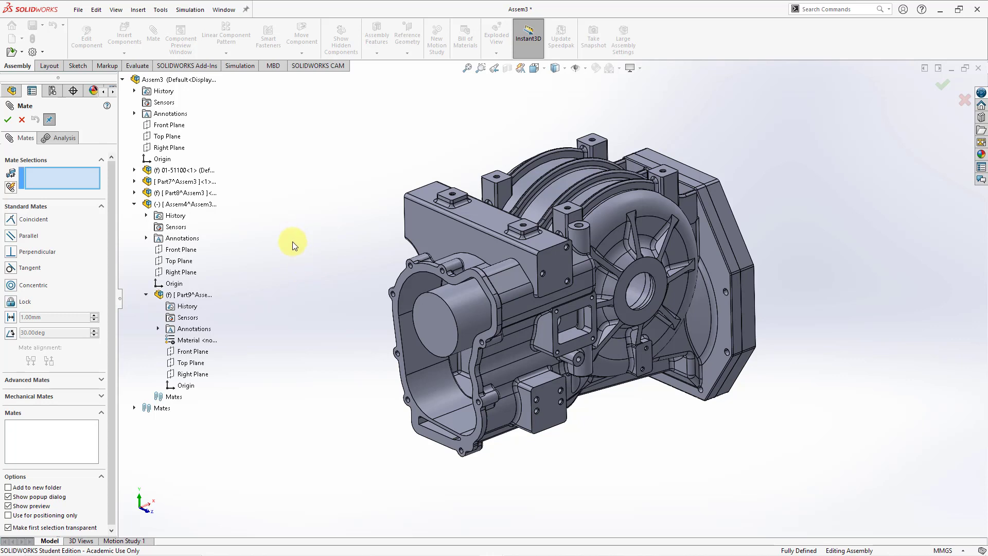
{"action": "left_click", "coordinate": [178, 289]}
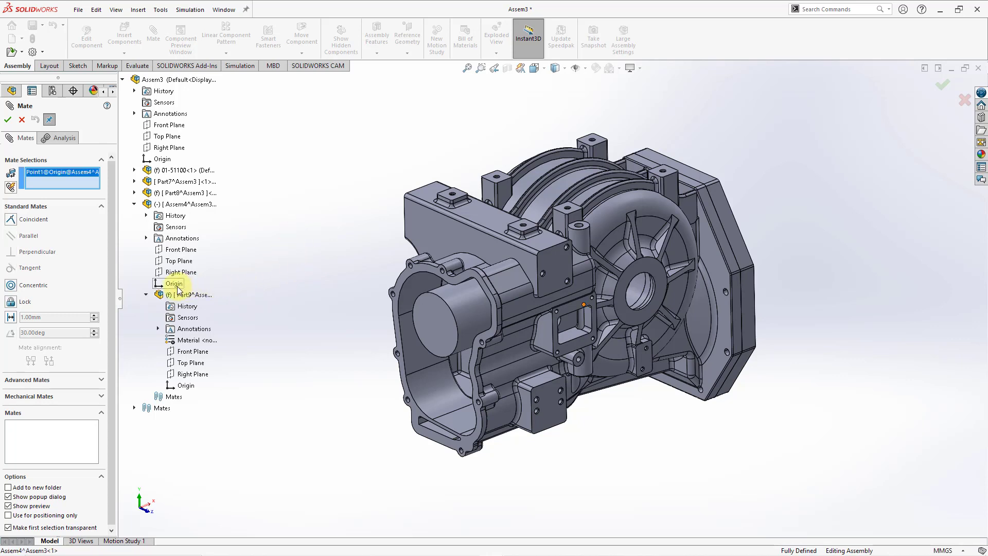
{"action": "left_click", "coordinate": [167, 160]}
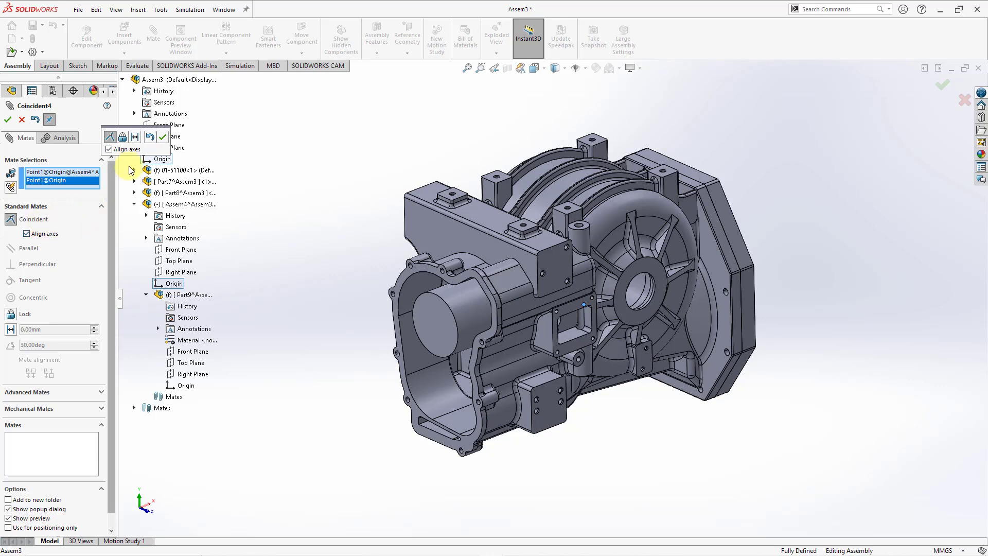
{"action": "left_click", "coordinate": [163, 137]}
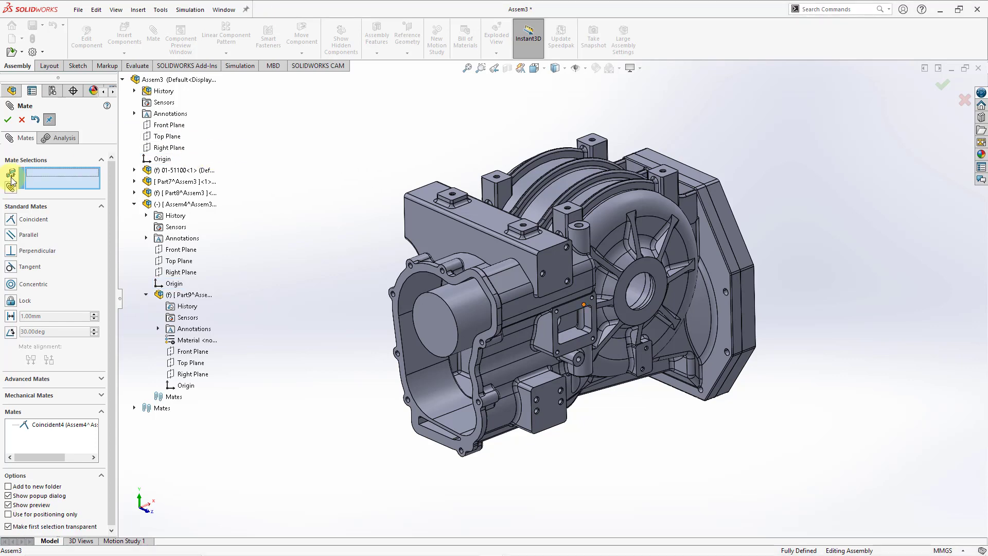
{"action": "left_click", "coordinate": [7, 119]}
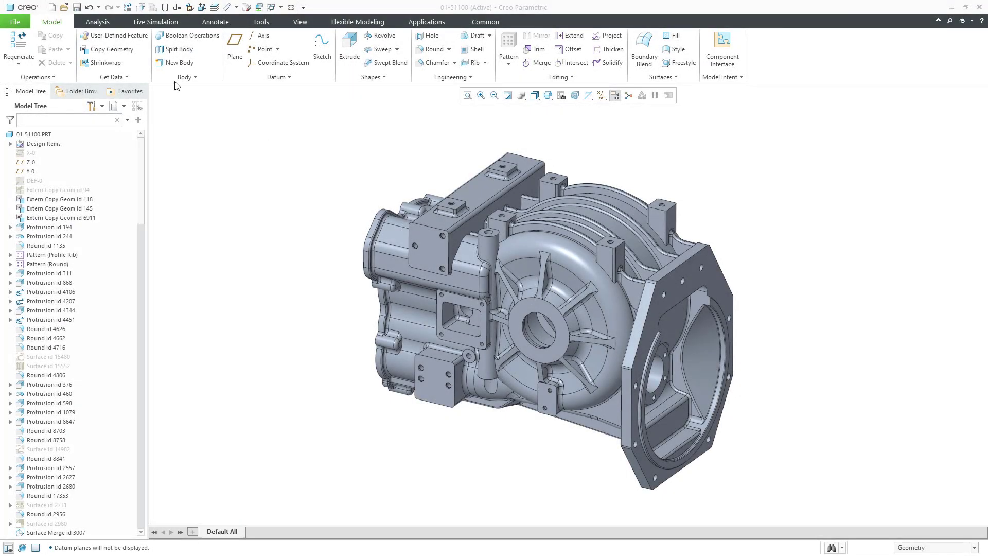
Switch to Creo Parametric and create a new design assembly named asm0001 with the default template.
{"action": "key", "text": "ctrl+n"}
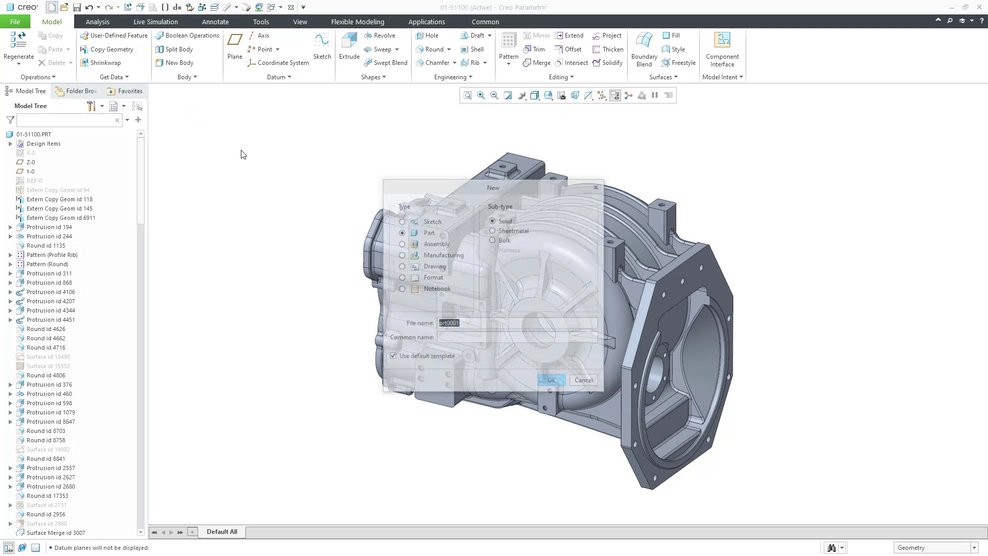
{"action": "left_click", "coordinate": [434, 244]}
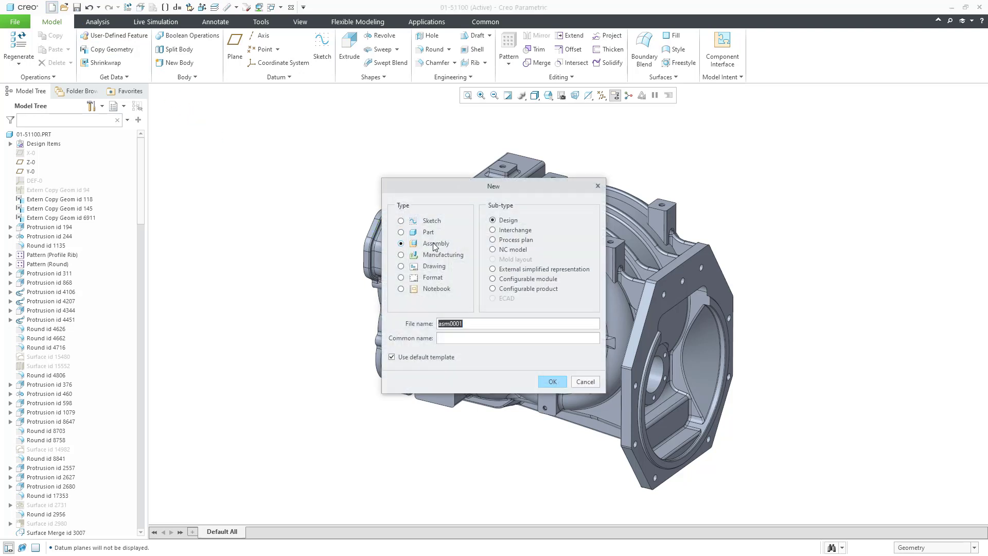
{"action": "left_click", "coordinate": [552, 382]}
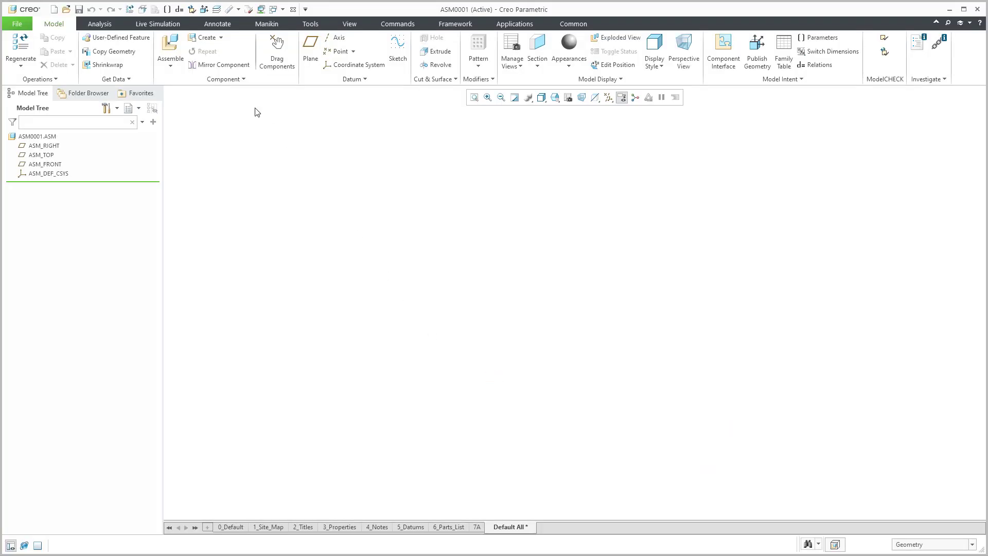
Assemble the 01-51100 housing from the in-session models and place it with a Default constraint.
{"action": "left_click", "coordinate": [173, 50]}
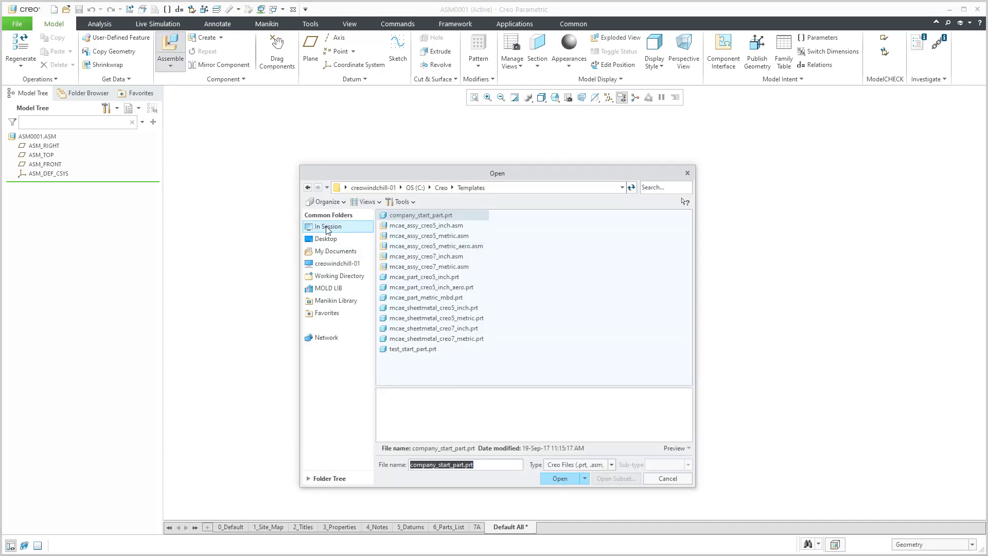
{"action": "left_click", "coordinate": [330, 230]}
{"action": "double_click", "coordinate": [409, 219]}
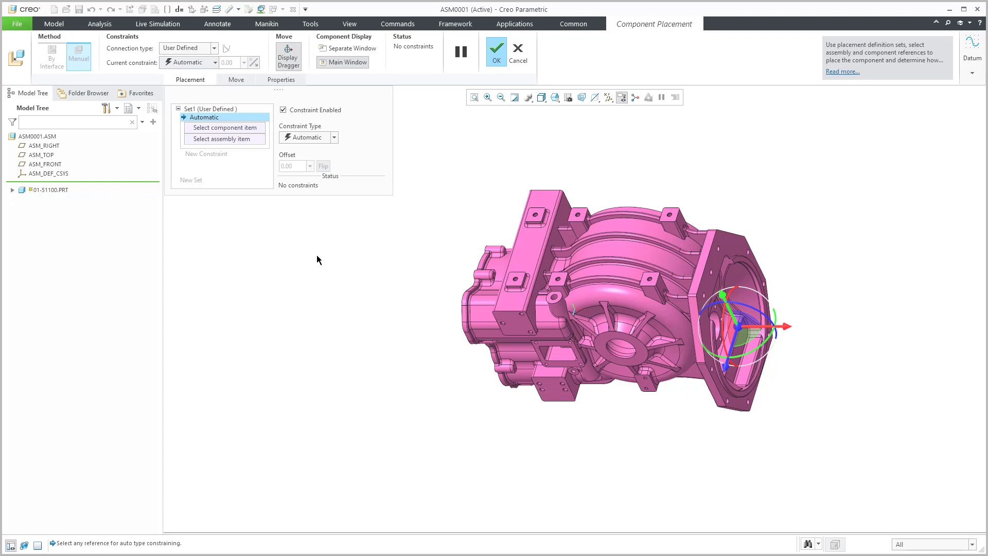
{"action": "right_click", "coordinate": [307, 256]}
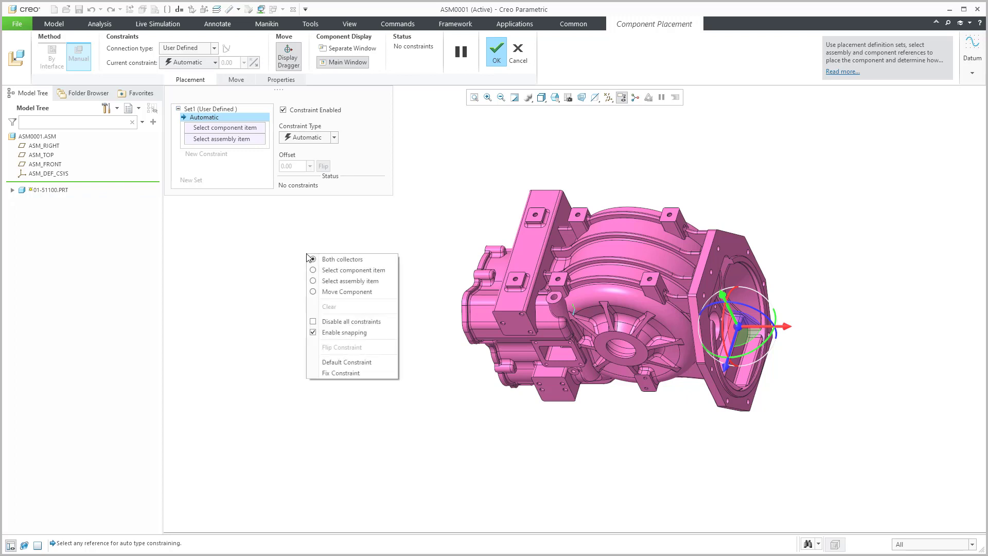
{"action": "left_click", "coordinate": [365, 362]}
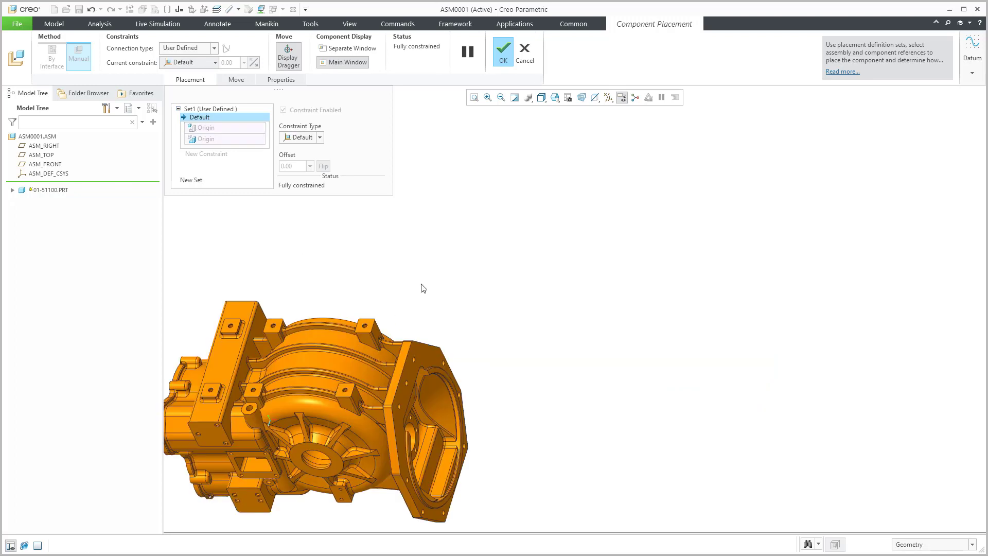
{"action": "middle_click", "coordinate": [423, 288]}
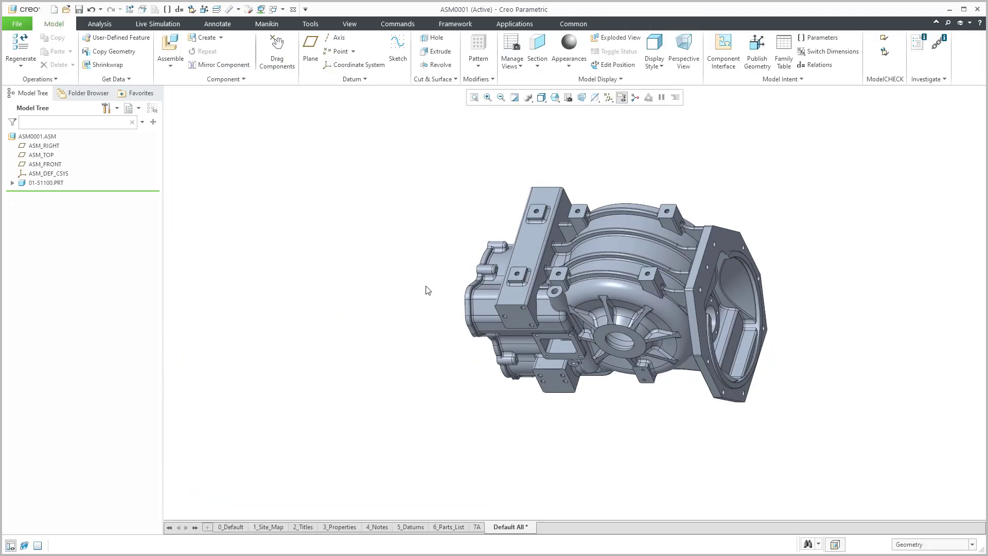
{"action": "middle_click_drag", "start_coordinate": [429, 285], "coordinate": [352, 287], "text": "shift"}
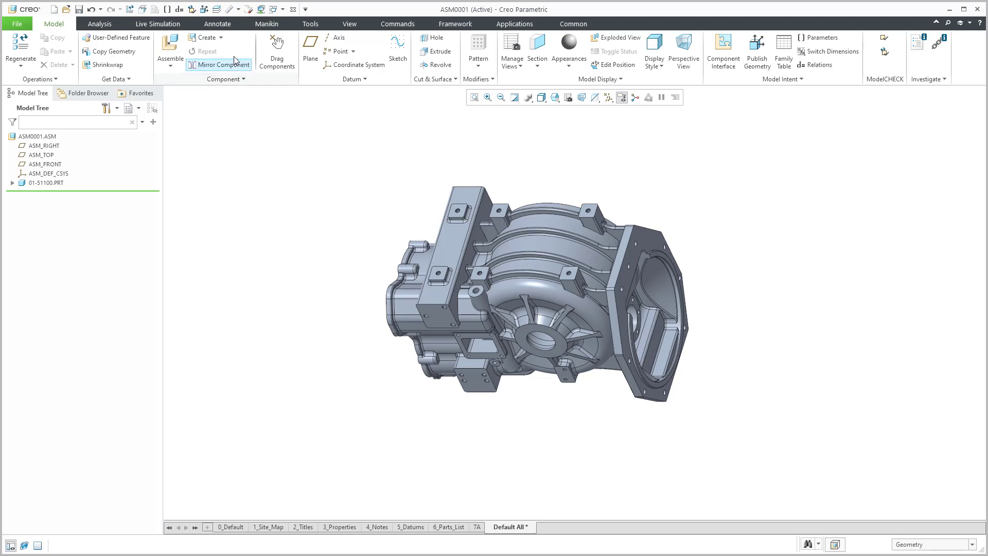
Create a solid part component named PRT0001 by copying the mcae_part_metric_mbd.prt template.
{"action": "left_click", "coordinate": [205, 38]}
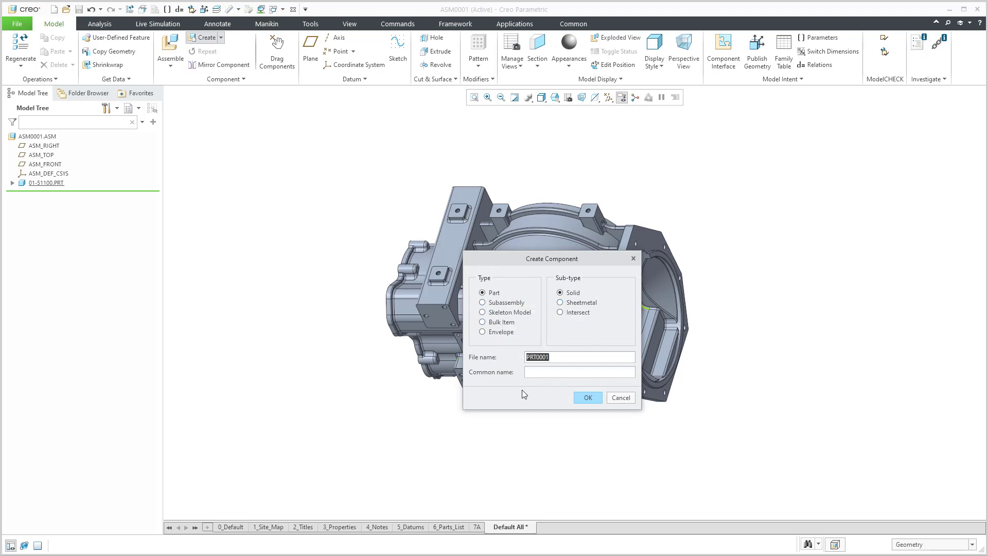
{"action": "left_click", "coordinate": [588, 398]}
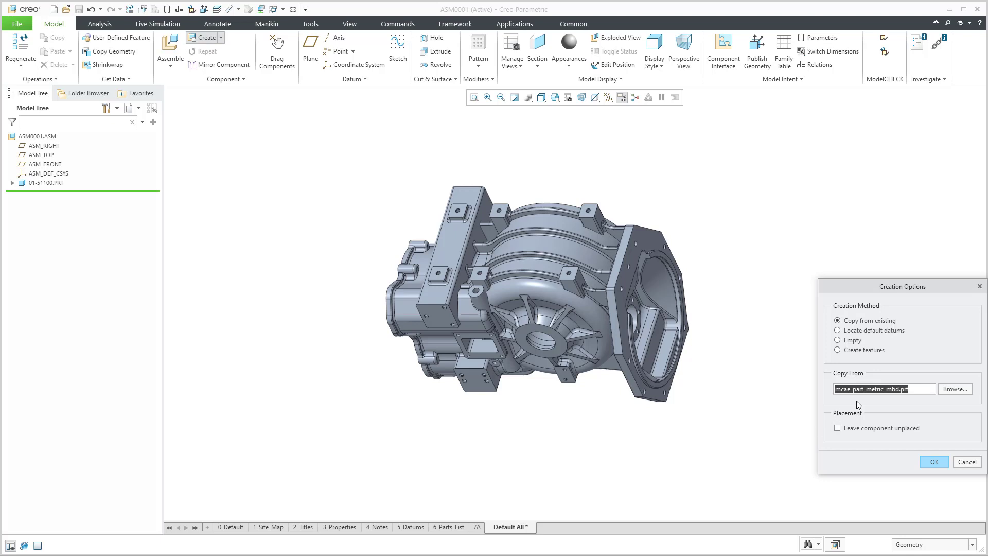
{"action": "left_click", "coordinate": [933, 462]}
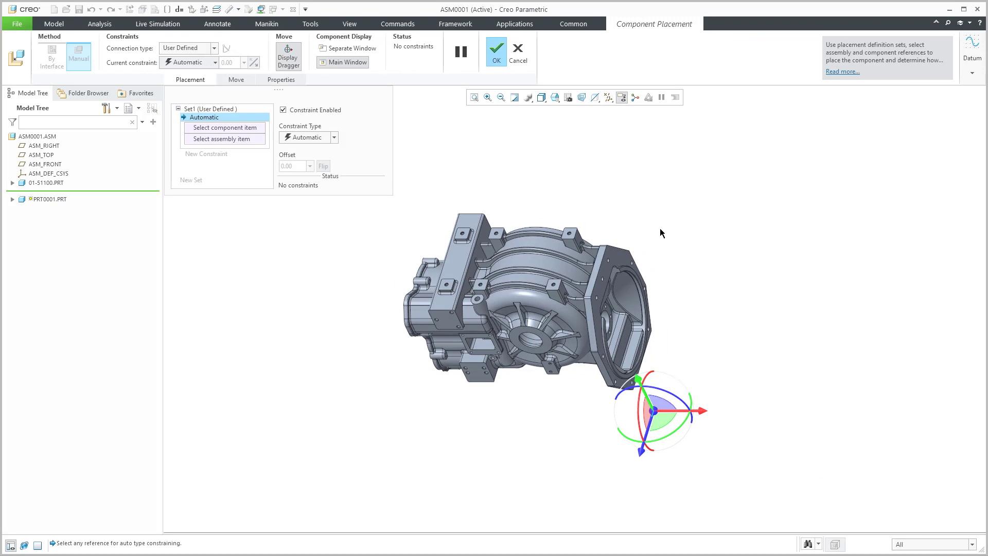
Show the datum planes and constrain the new part's RIGHT plane to the housing's large octagonal flange face.
{"action": "left_click", "coordinate": [609, 98]}
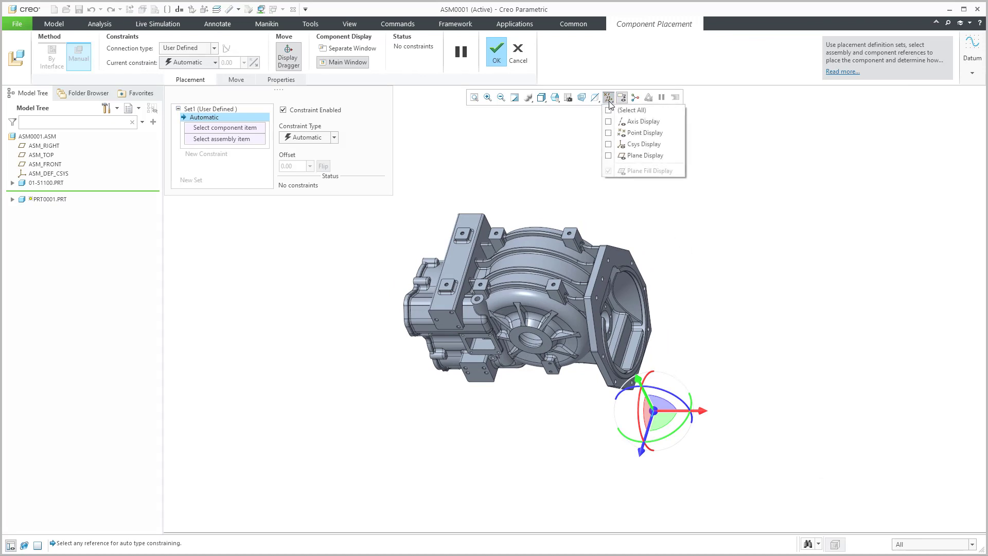
{"action": "left_click", "coordinate": [629, 158]}
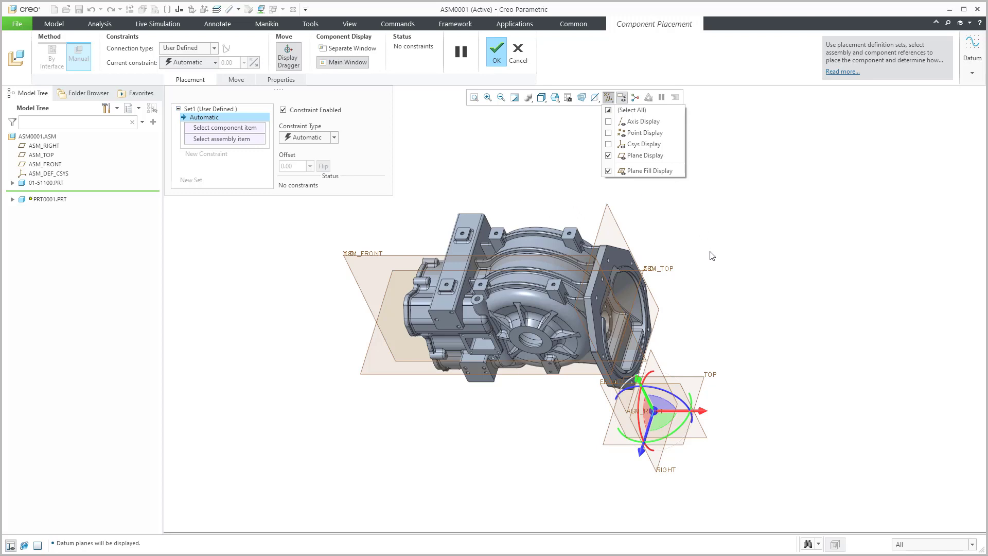
{"action": "left_click", "coordinate": [665, 252]}
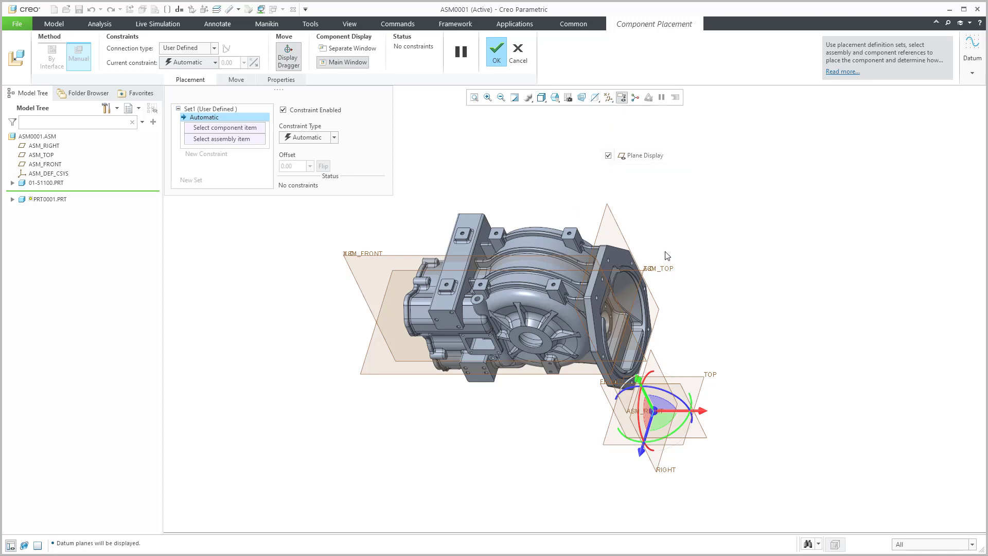
{"action": "left_click", "coordinate": [625, 255]}
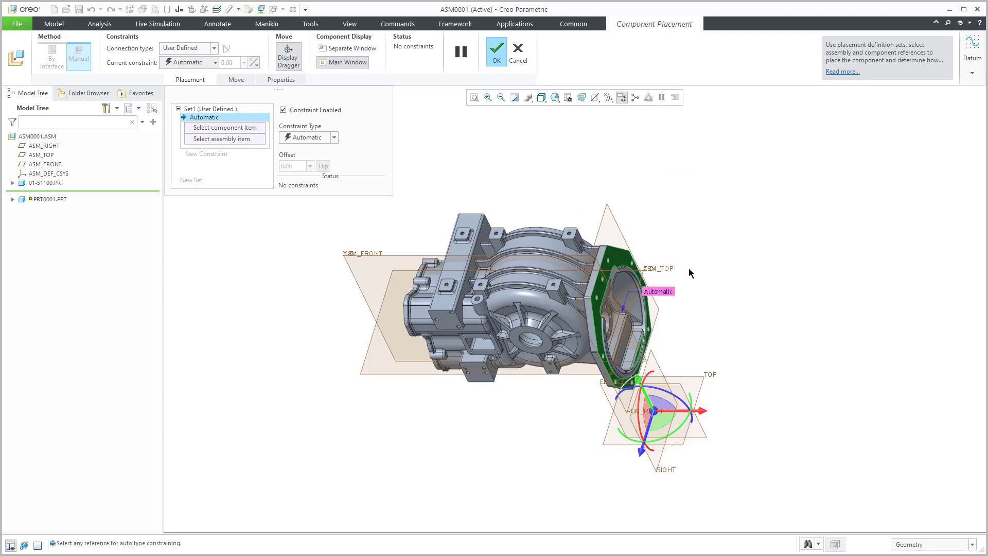
{"action": "left_click", "coordinate": [658, 359]}
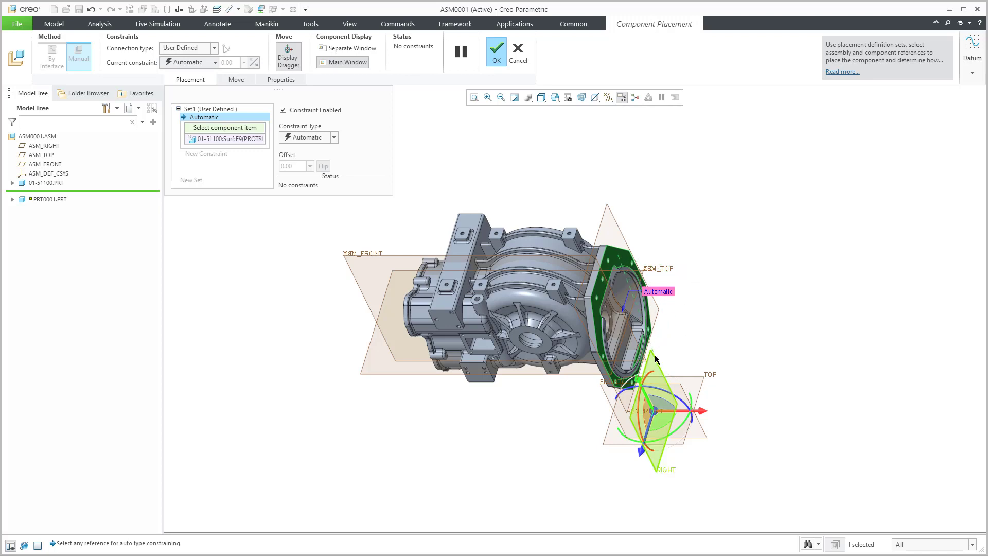
Add a constraint making the new part's TOP plane coincident with the housing's Z-0 datum plane.
{"action": "right_click", "coordinate": [710, 248]}
{"action": "left_click", "coordinate": [741, 353]}
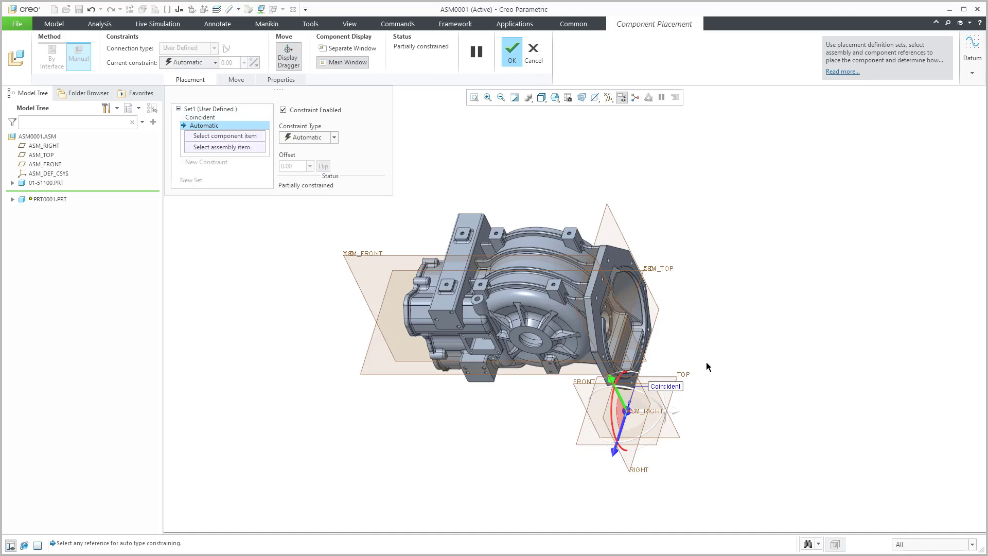
{"action": "left_click", "coordinate": [683, 379]}
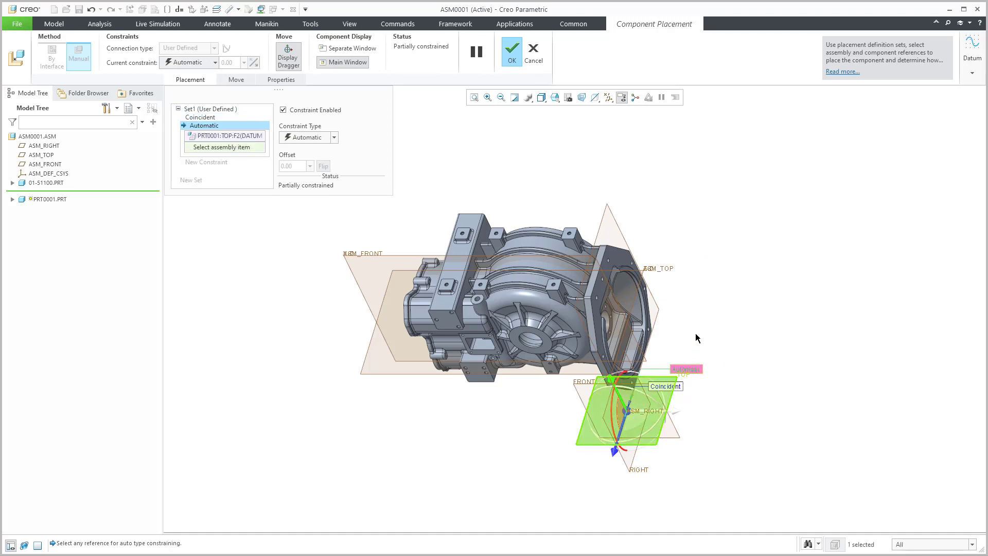
{"action": "left_click", "coordinate": [644, 277]}
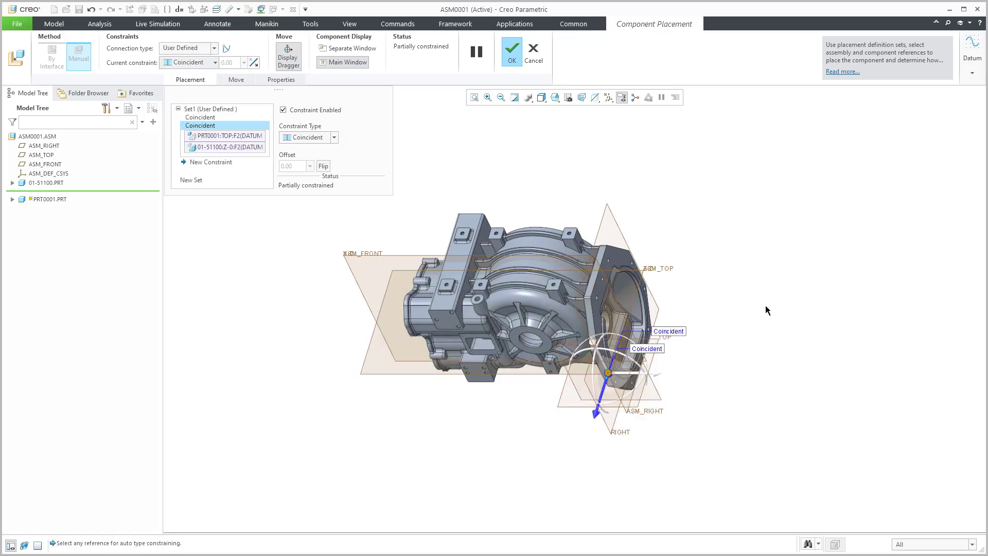
Add a constraint making the new part's FRONT plane coincident with the housing's Y-0 datum plane, and accept the placement.
{"action": "right_click", "coordinate": [721, 358]}
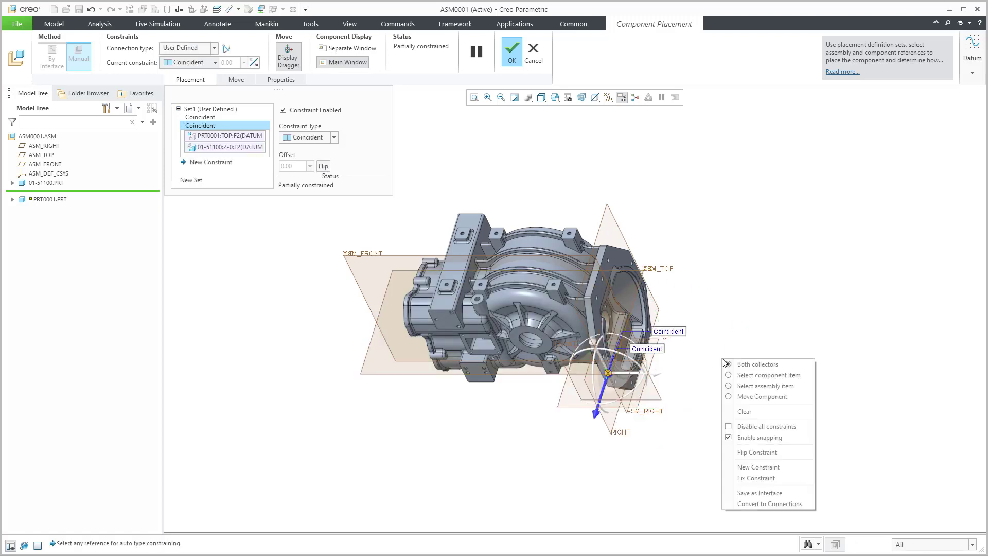
{"action": "left_click", "coordinate": [778, 470]}
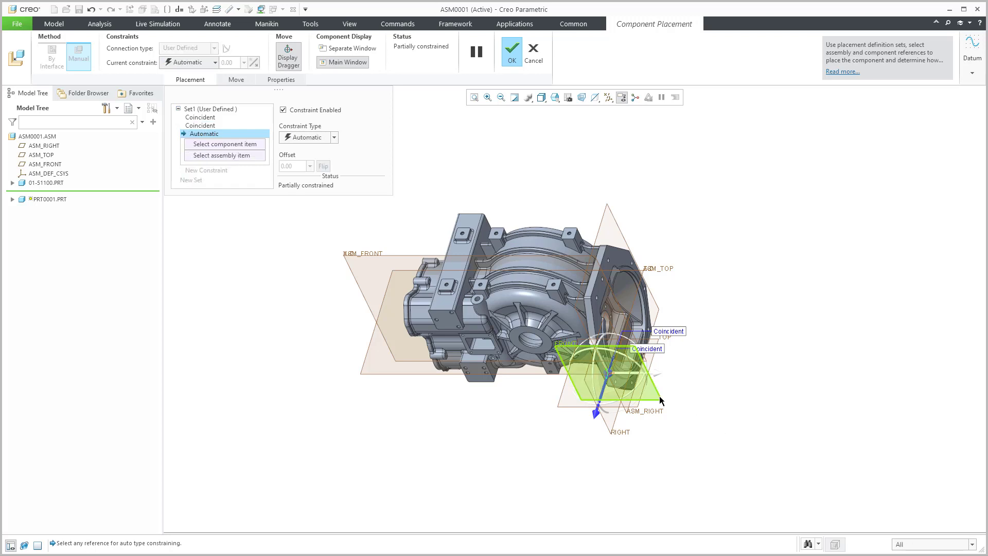
{"action": "left_click", "coordinate": [662, 400]}
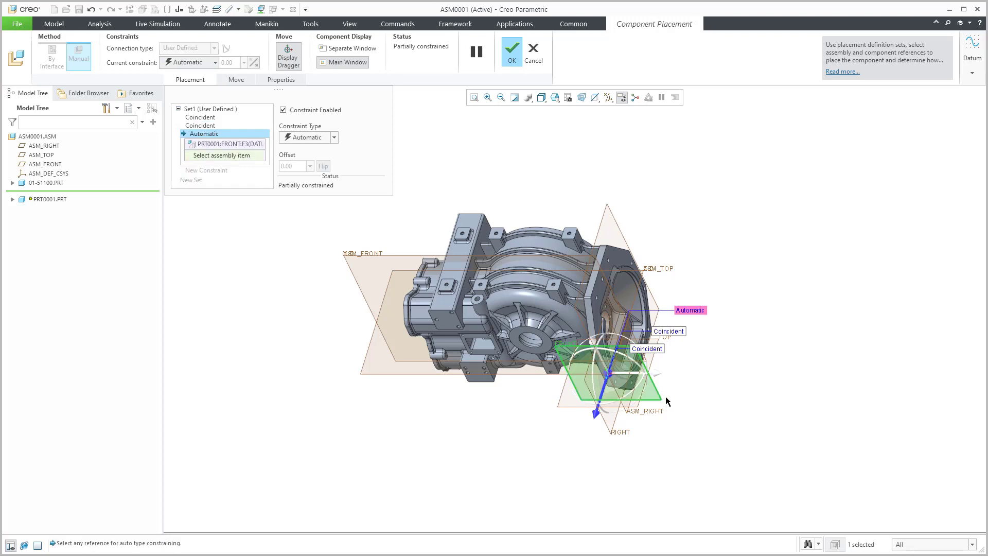
{"action": "left_click", "coordinate": [345, 256]}
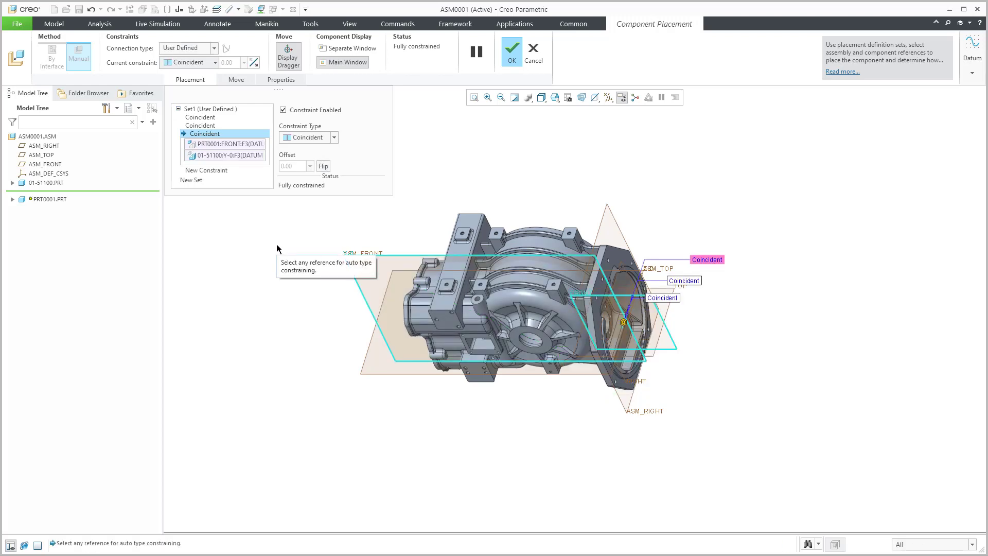
{"action": "middle_click", "coordinate": [276, 244]}
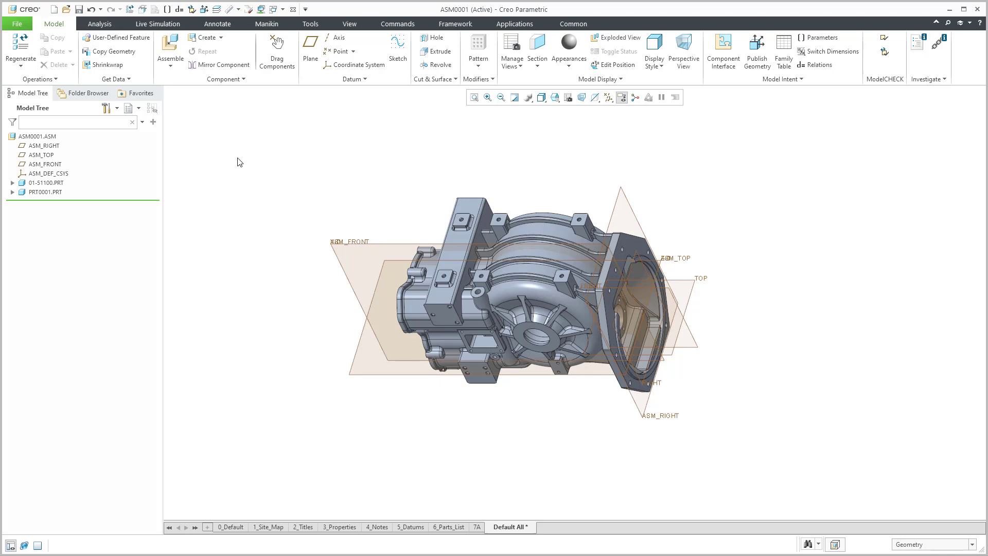
Create a solid part component named PRT0002 from the mcae_part_metric_mbd.prt template and place it with the Default constraint.
{"action": "left_click", "coordinate": [206, 38]}
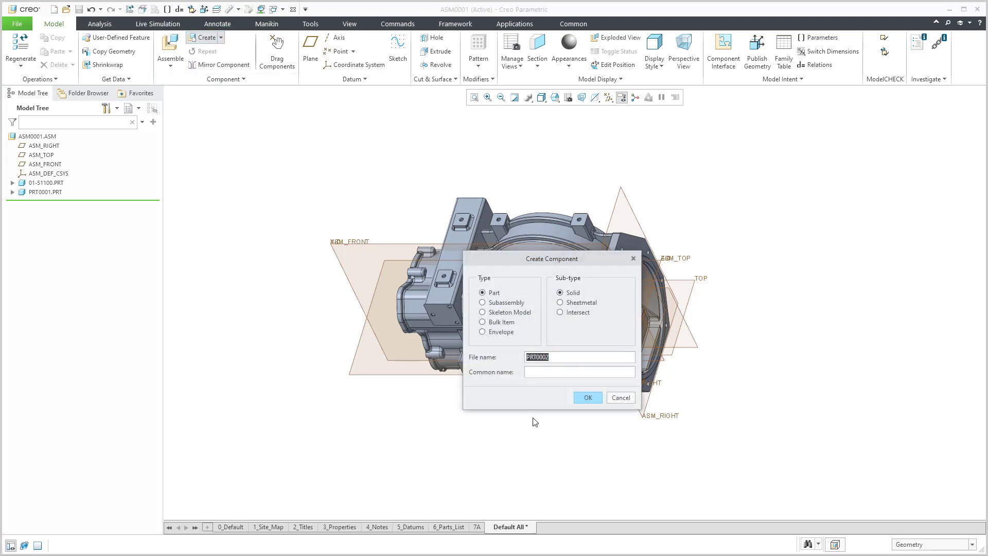
{"action": "left_click", "coordinate": [585, 398]}
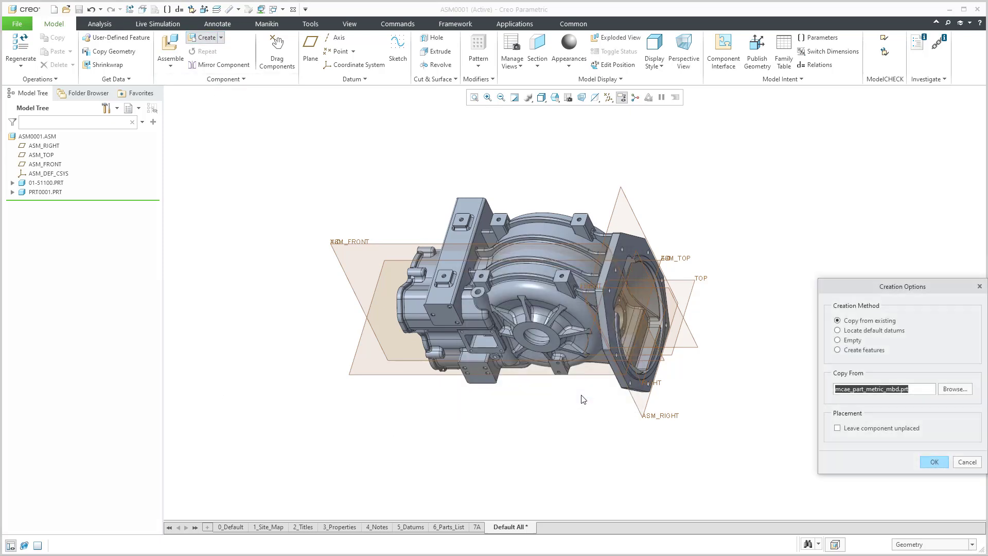
{"action": "left_click", "coordinate": [932, 462]}
{"action": "right_click", "coordinate": [476, 174]}
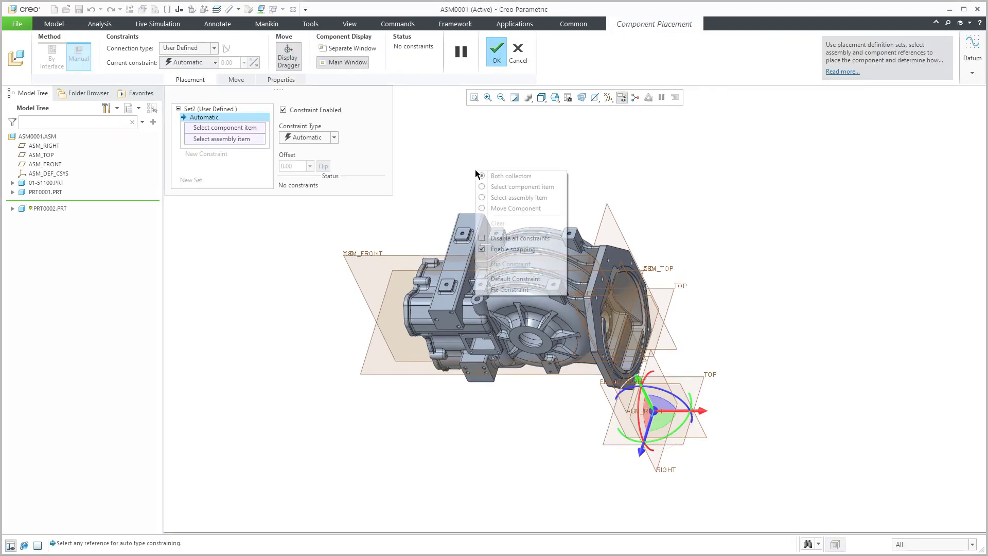
{"action": "left_click", "coordinate": [526, 280]}
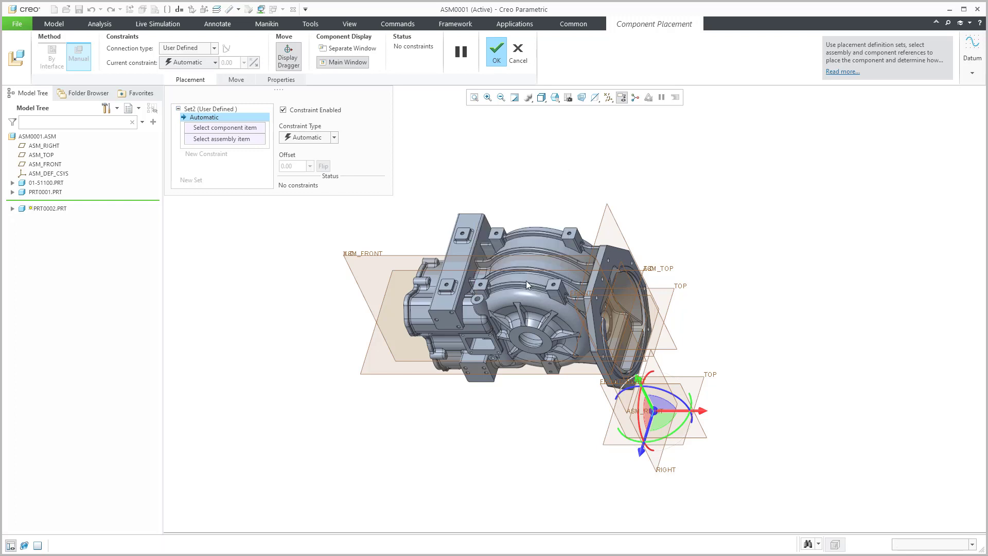
{"action": "middle_click", "coordinate": [426, 163]}
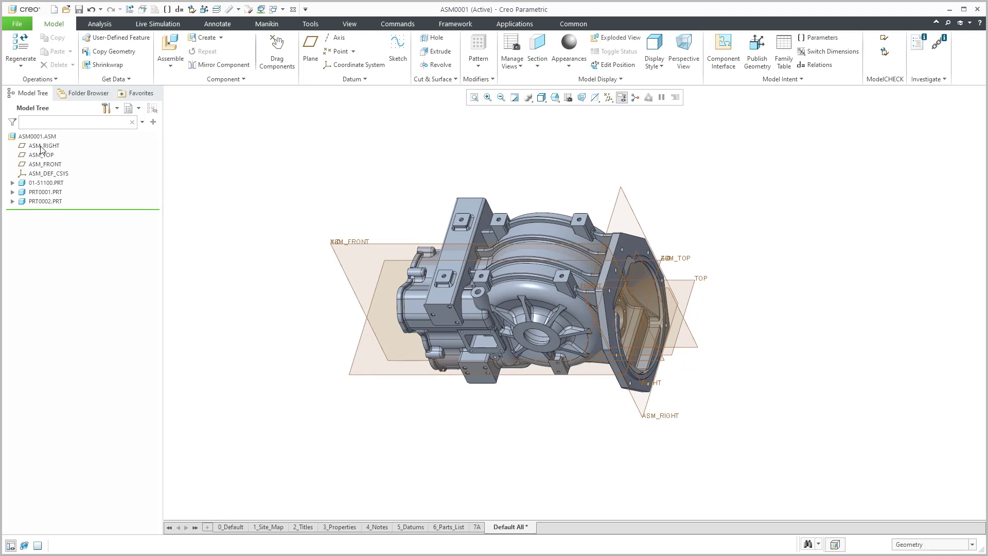
Hide the datum planes and activate PRT0001 for editing within the assembly.
{"action": "left_click", "coordinate": [610, 99]}
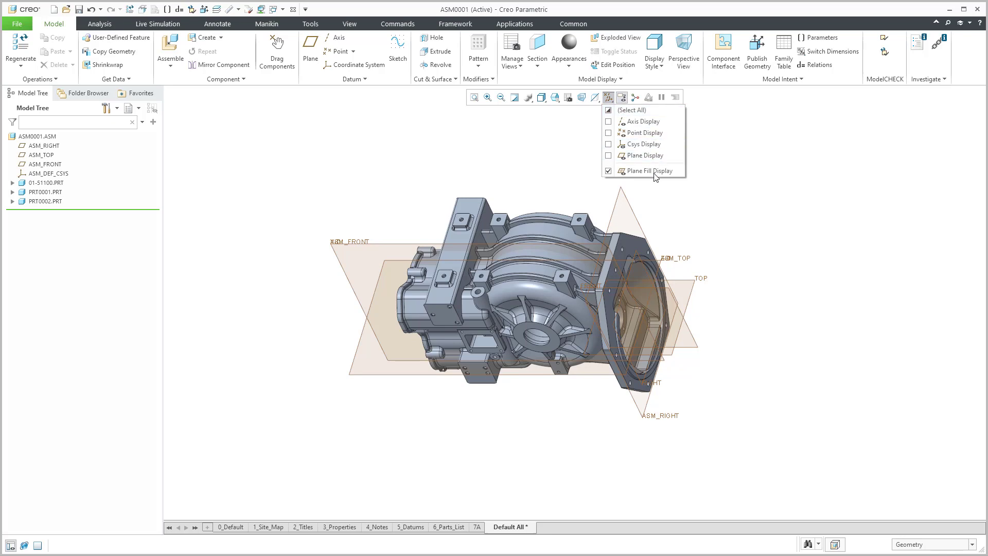
{"action": "left_click", "coordinate": [495, 152]}
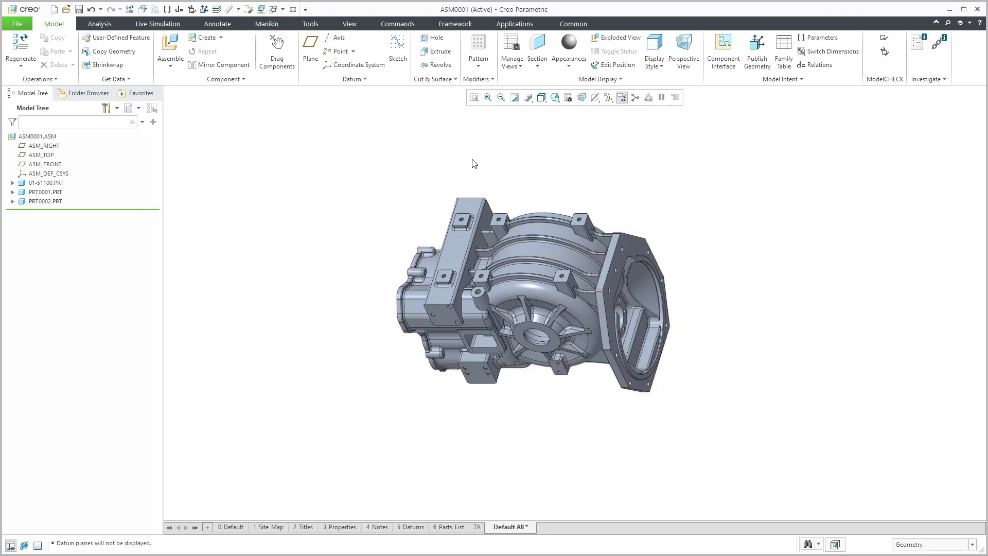
{"action": "mouse_move", "coordinate": [474, 164]}
{"action": "middle_mouse_down"}
{"action": "mouse_move", "coordinate": [514, 148]}
{"action": "mouse_move", "coordinate": [505, 115]}
{"action": "mouse_move", "coordinate": [488, 126]}
{"action": "mouse_move", "coordinate": [490, 137]}
{"action": "middle_mouse_up"}
{"action": "left_click", "coordinate": [52, 194]}
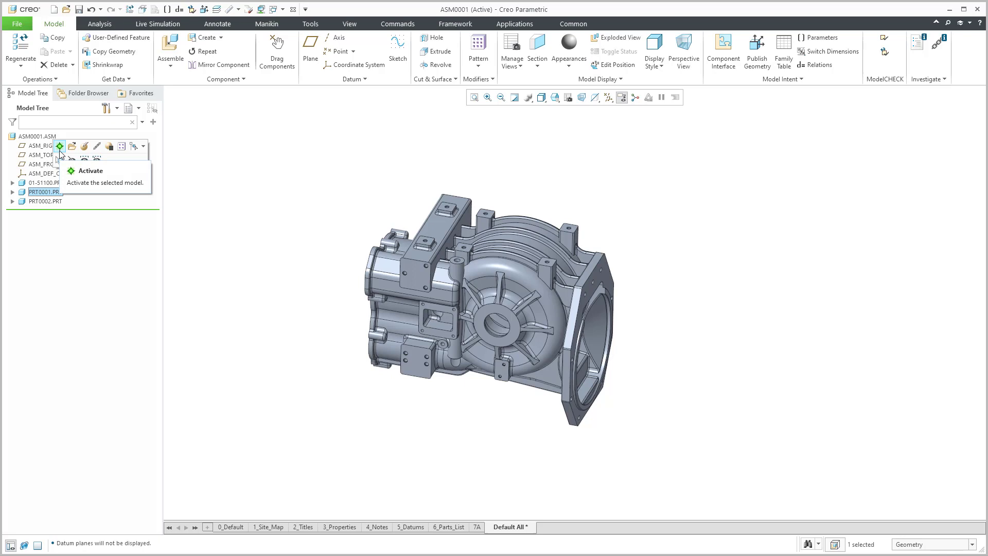
{"action": "left_click", "coordinate": [60, 147]}
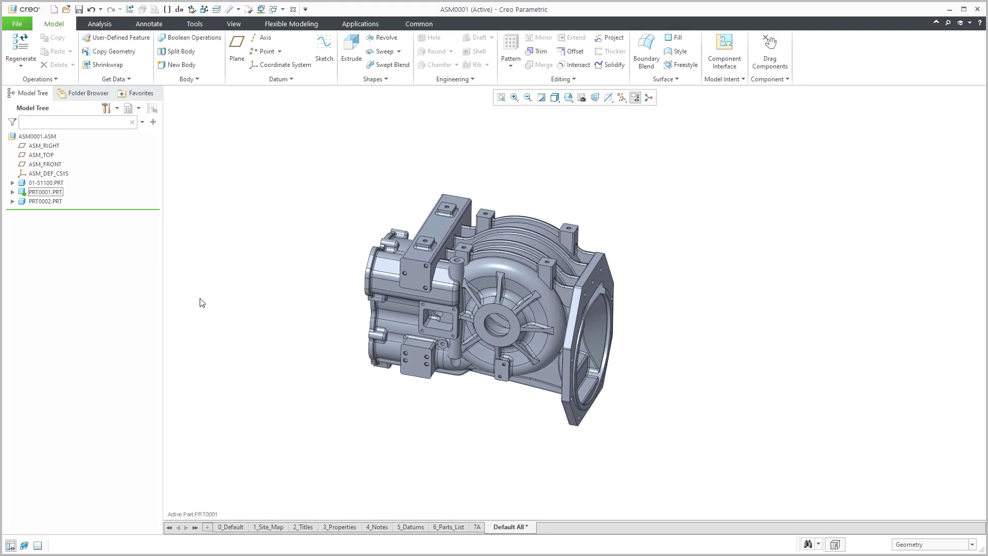
Start a sketch in PRT0001 on the housing's octagonal flange face, with the Z-0 datum plane as the Top orientation reference.
{"action": "left_click", "coordinate": [323, 52]}
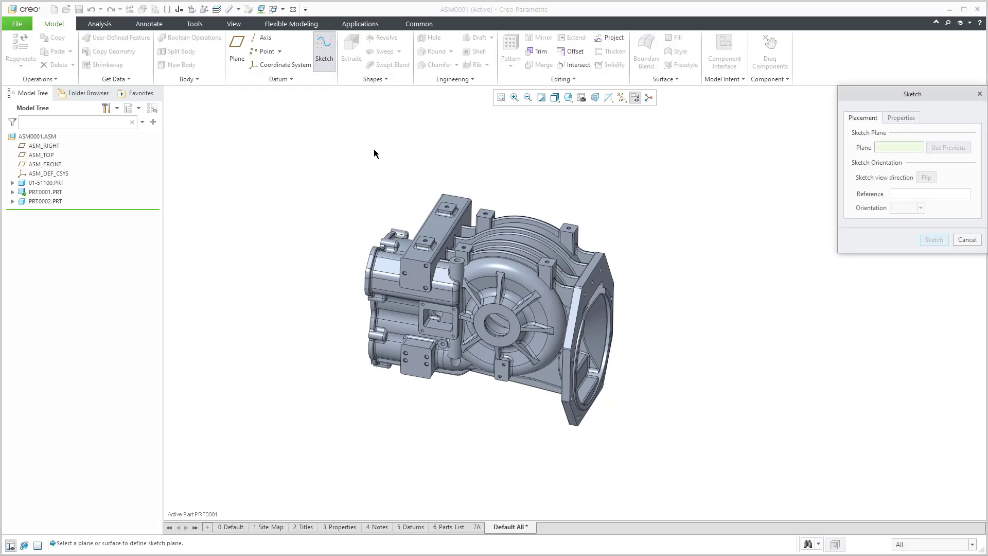
{"action": "left_click", "coordinate": [612, 289]}
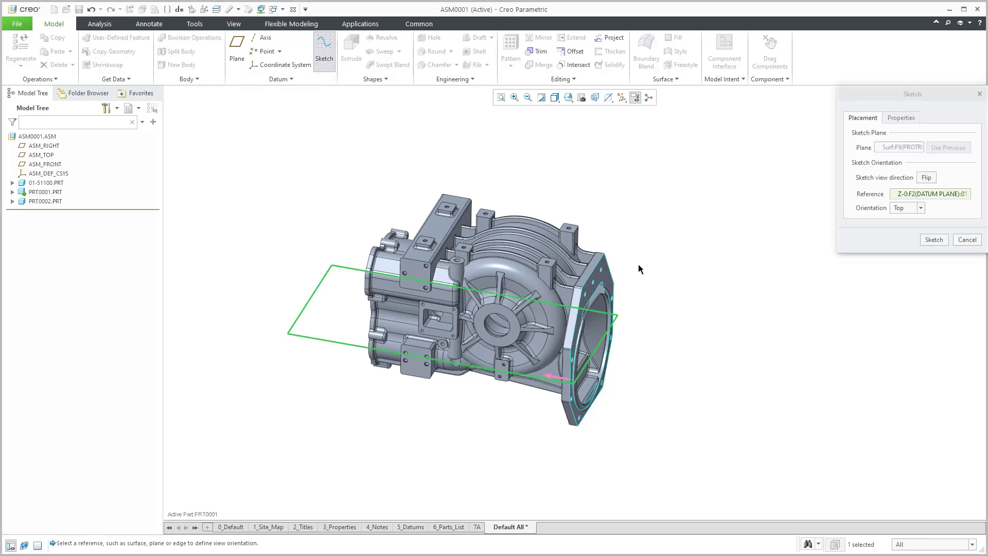
{"action": "mouse_move", "coordinate": [650, 260]}
{"action": "middle_mouse_down"}
{"action": "mouse_move", "coordinate": [632, 269]}
{"action": "mouse_move", "coordinate": [637, 263]}
{"action": "middle_mouse_up"}
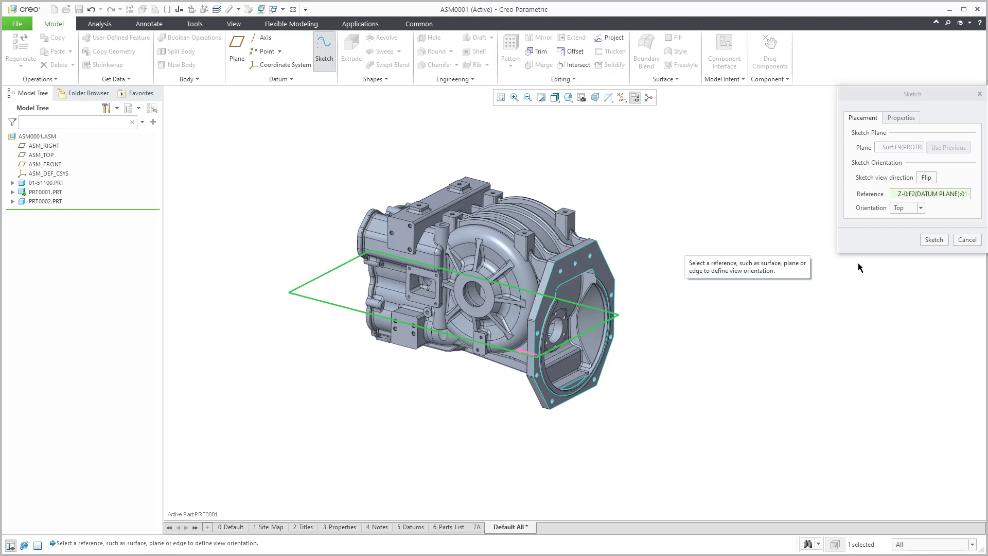
{"action": "left_click", "coordinate": [934, 240]}
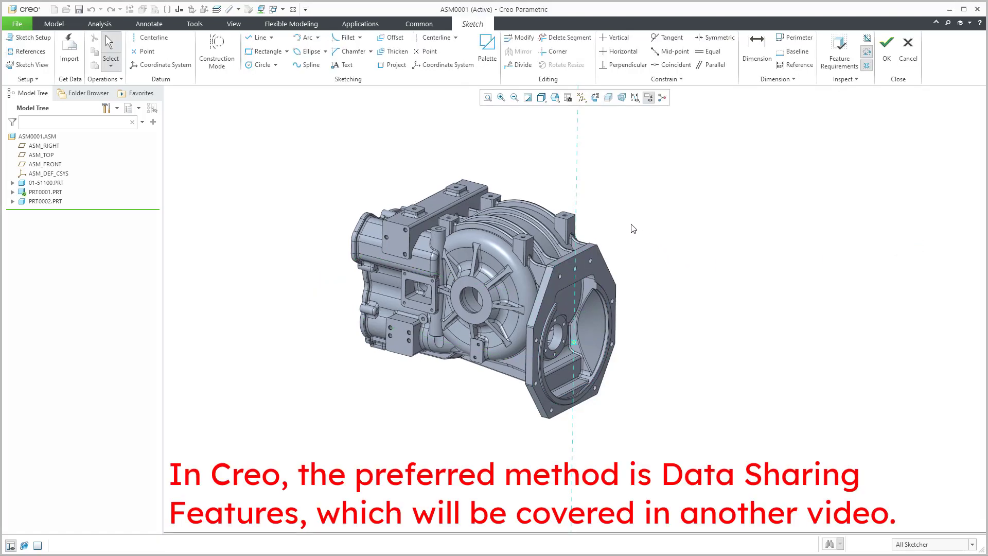
Project the outer octagonal edge loop of the flange face into the sketch and finish the sketch.
{"action": "middle_click_drag", "start_coordinate": [632, 227], "coordinate": [626, 226]}
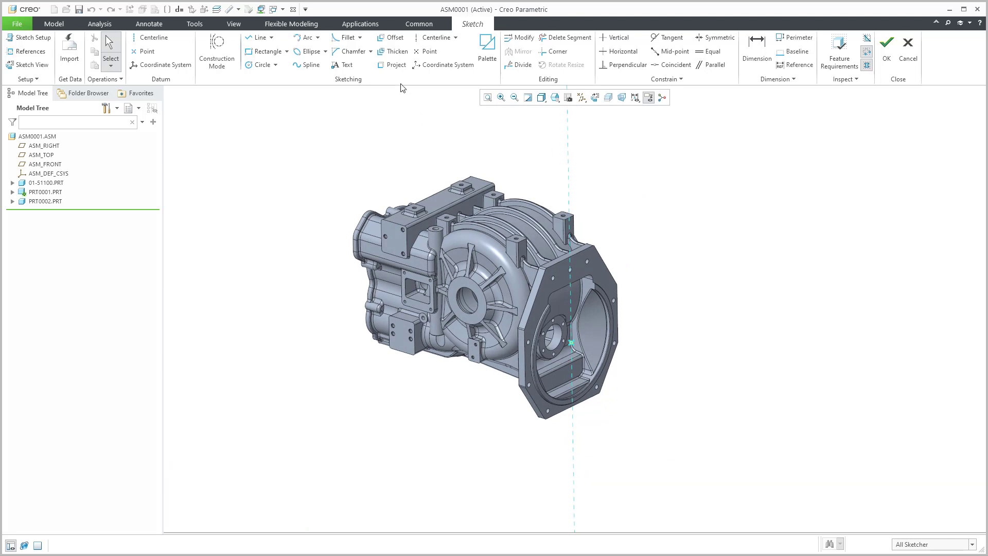
{"action": "left_click", "coordinate": [393, 65]}
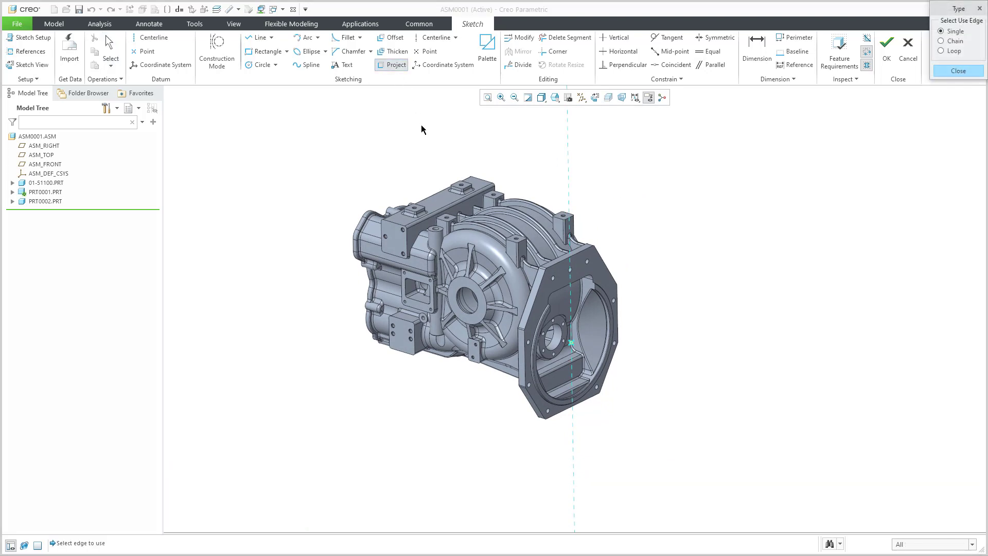
{"action": "left_click", "coordinate": [960, 53]}
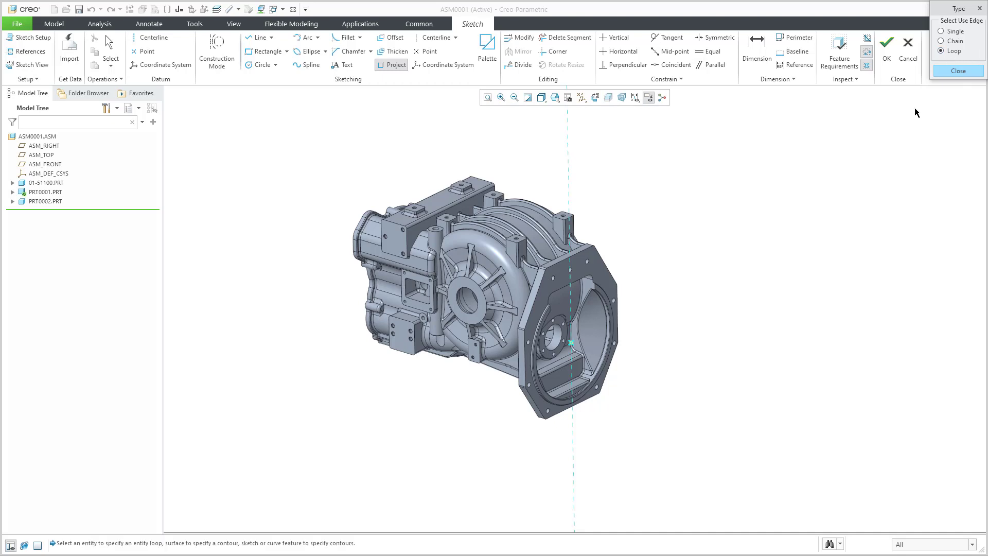
{"action": "left_click", "coordinate": [599, 273]}
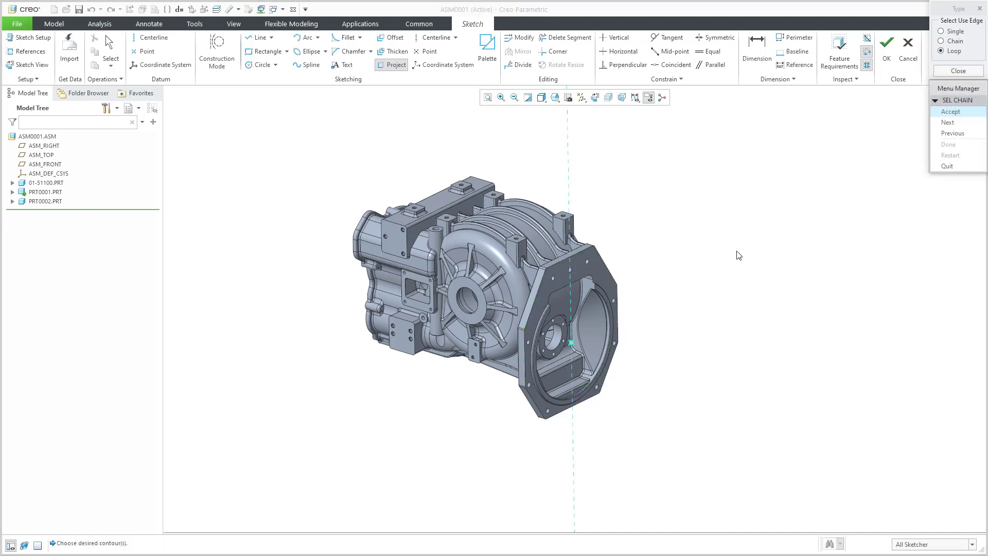
{"action": "left_click", "coordinate": [958, 123]}
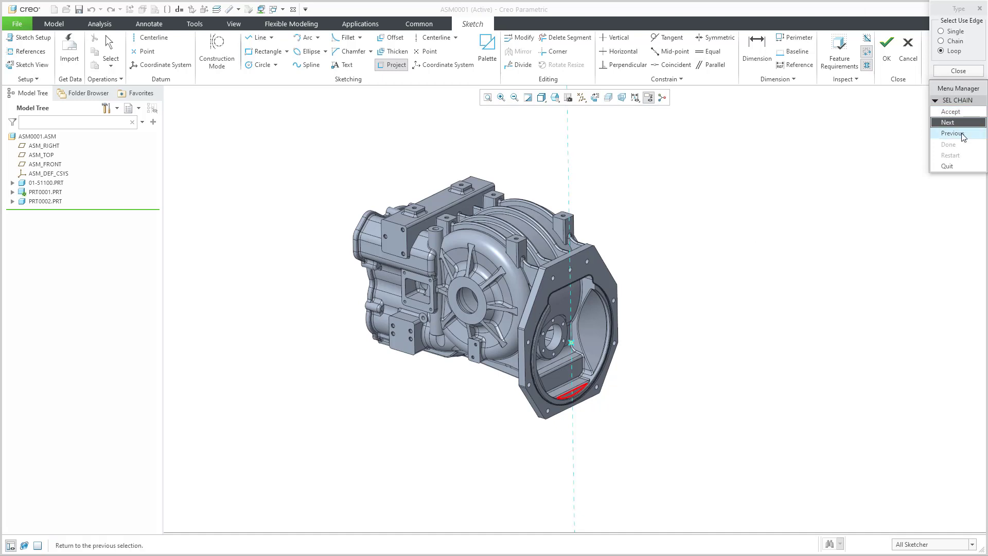
{"action": "left_click", "coordinate": [961, 133]}
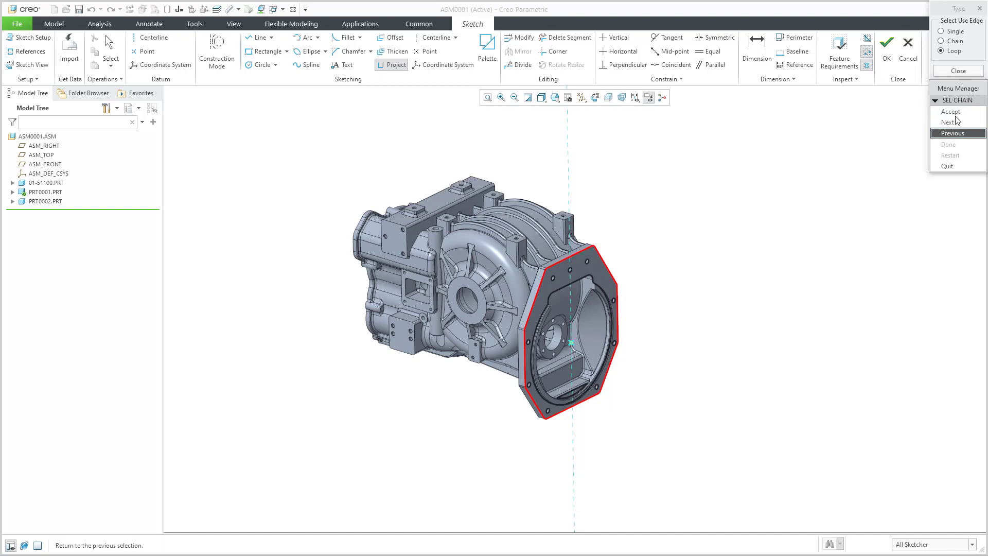
{"action": "left_click", "coordinate": [952, 112]}
{"action": "left_click", "coordinate": [959, 70]}
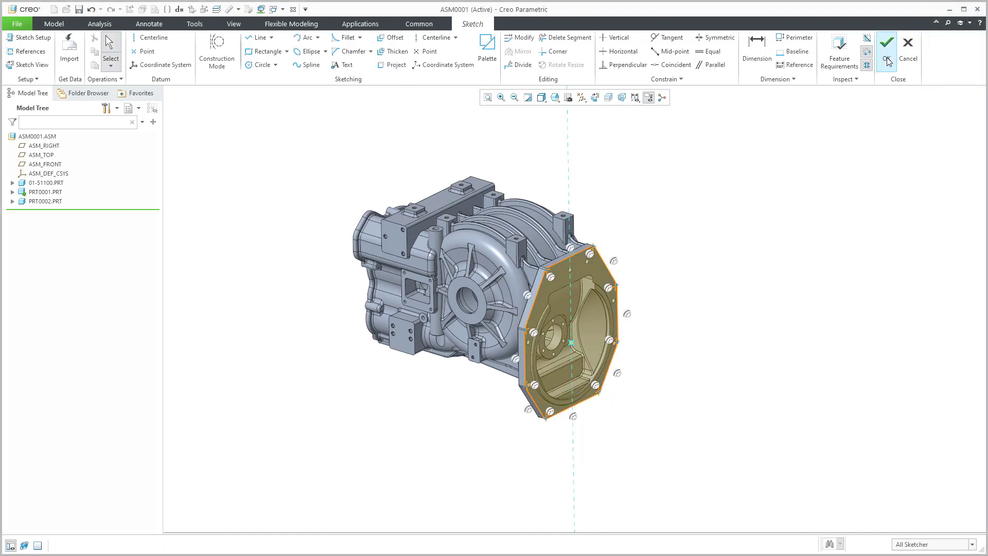
{"action": "left_click", "coordinate": [887, 56]}
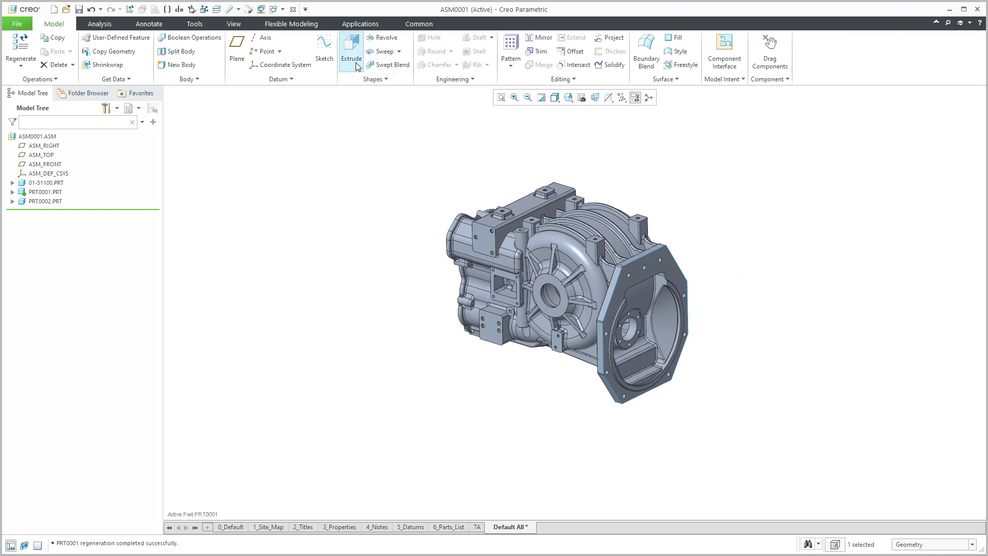
Extrude the octagonal sketch outward from the flange as a solid with a depth of 25.
{"action": "left_click", "coordinate": [352, 48]}
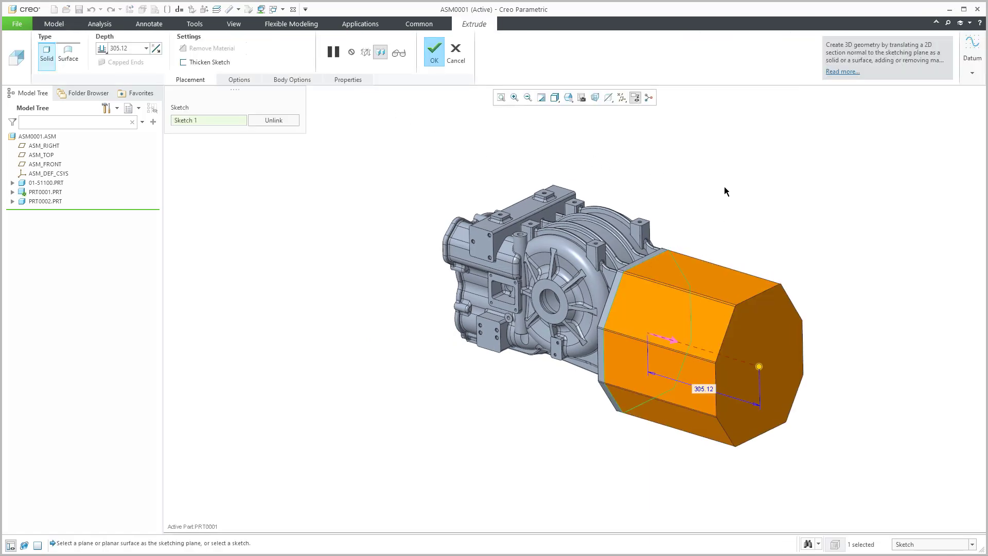
{"action": "double_click", "coordinate": [705, 387]}
{"action": "type", "text": "25"}
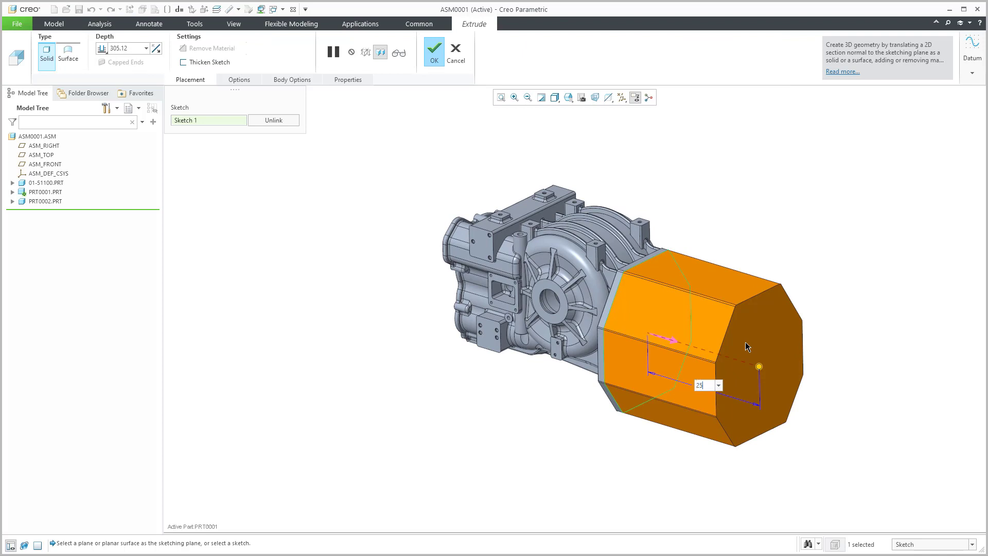
{"action": "key", "text": "Return"}
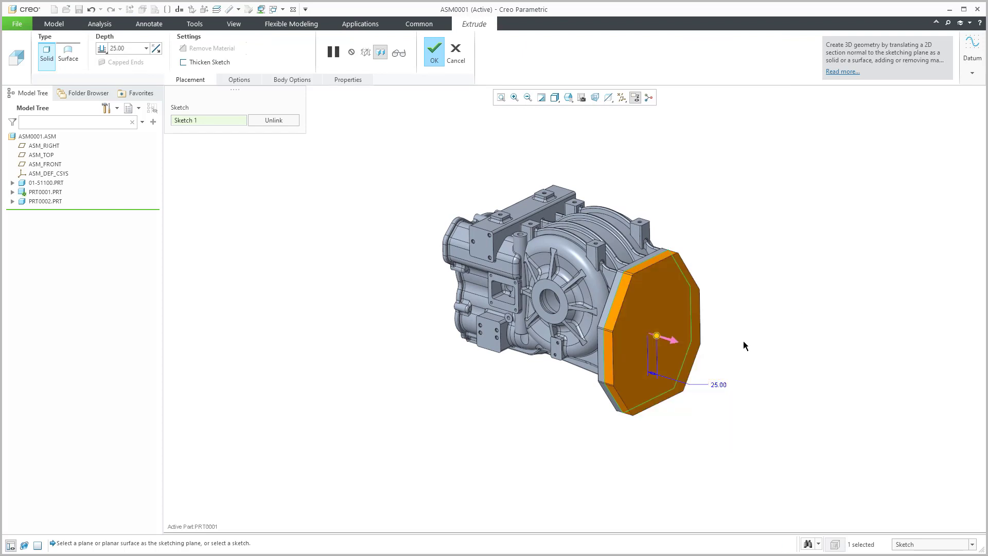
{"action": "middle_click", "coordinate": [742, 339]}
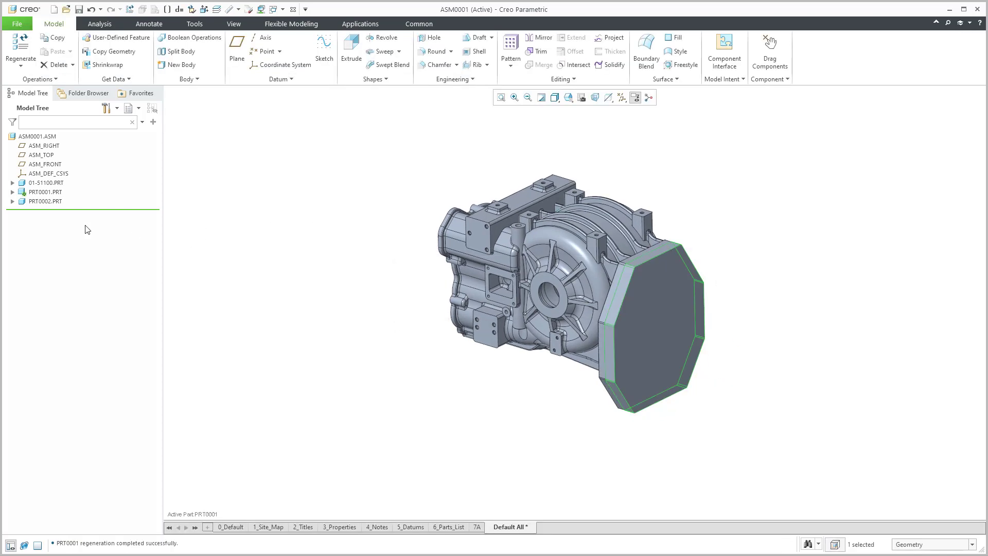
Expand PRT0001's feature list and make PRT0002 the active part.
{"action": "left_click", "coordinate": [13, 192]}
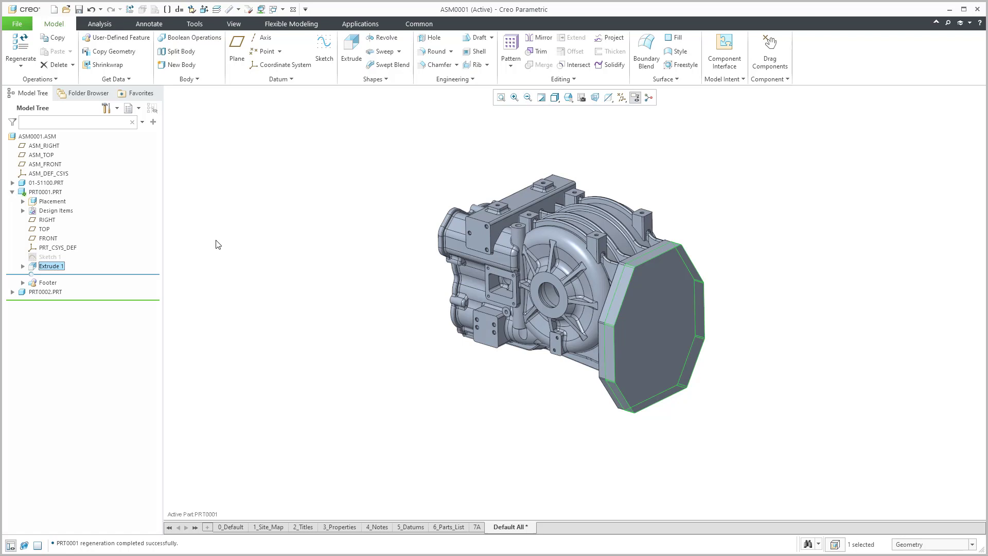
{"action": "left_click", "coordinate": [52, 292]}
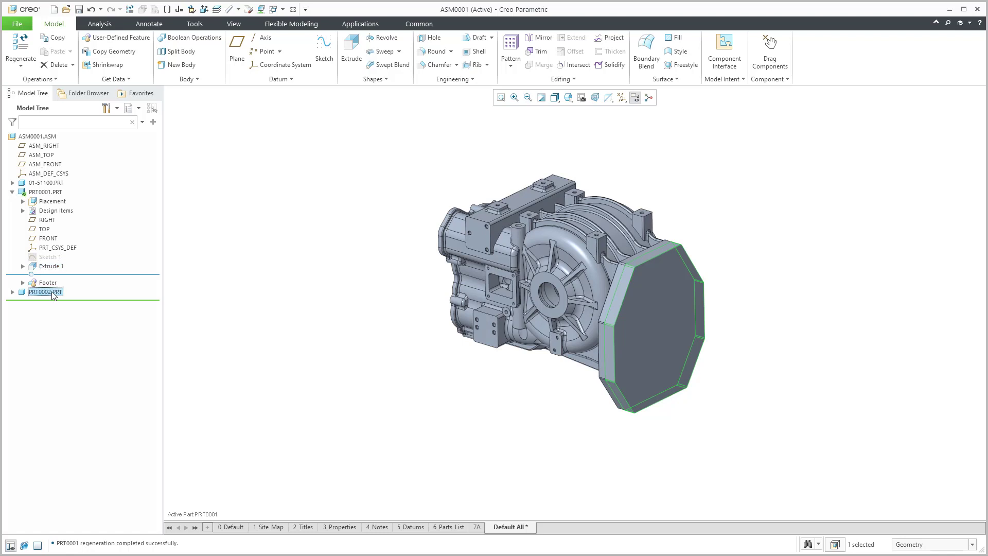
{"action": "left_click", "coordinate": [58, 244]}
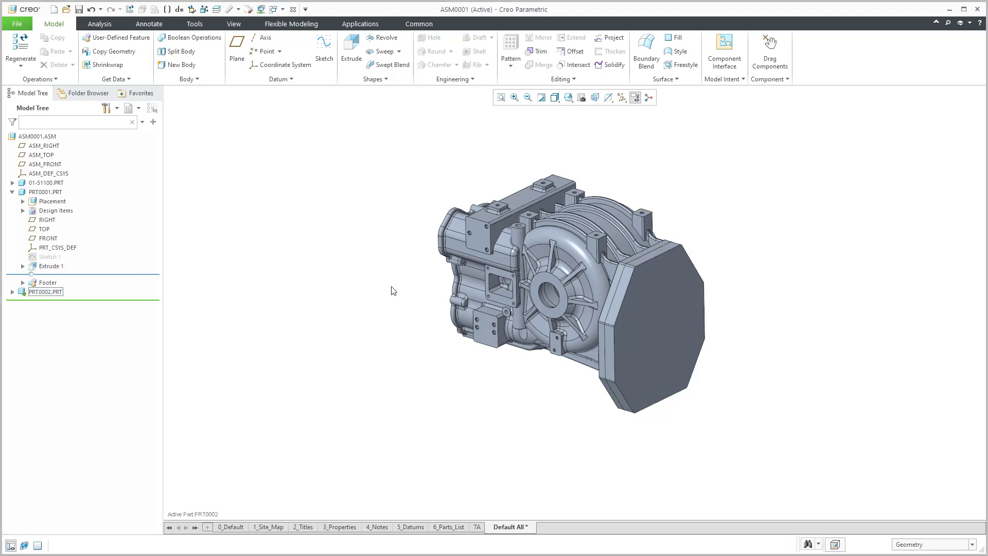
Start a sketch on PRT0002's RIGHT plane and turn off the datum plane display.
{"action": "mouse_move", "coordinate": [396, 302]}
{"action": "middle_mouse_down"}
{"action": "mouse_move", "coordinate": [425, 251]}
{"action": "mouse_move", "coordinate": [497, 285]}
{"action": "mouse_move", "coordinate": [649, 316]}
{"action": "mouse_move", "coordinate": [569, 276]}
{"action": "mouse_move", "coordinate": [592, 278]}
{"action": "middle_mouse_up"}
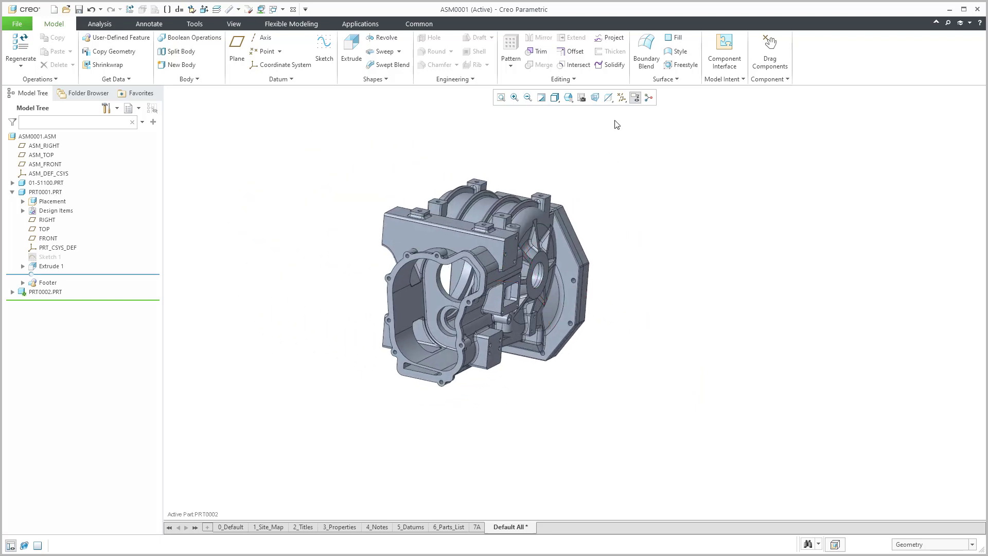
{"action": "left_click", "coordinate": [621, 98]}
{"action": "left_click", "coordinate": [652, 156]}
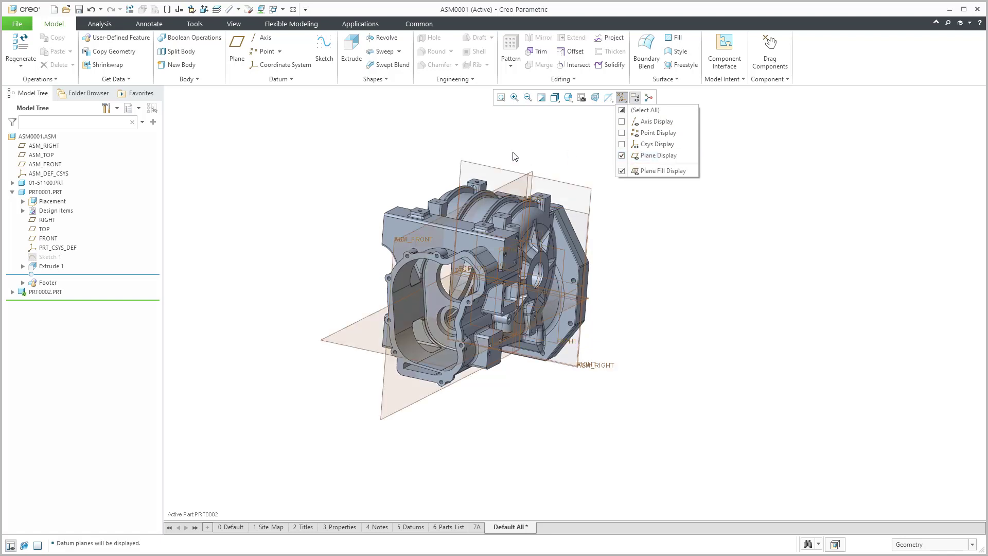
{"action": "left_click", "coordinate": [12, 292]}
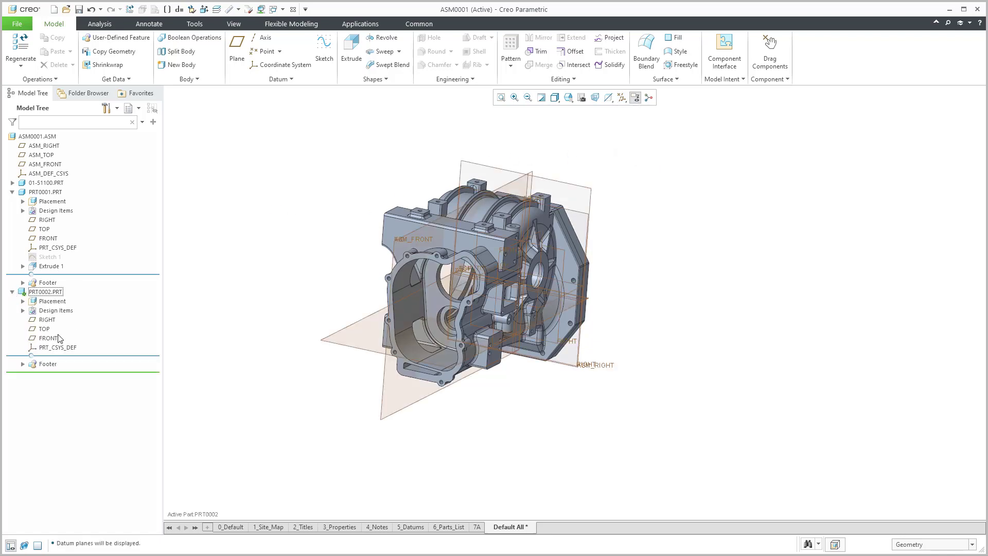
{"action": "left_click", "coordinate": [47, 320]}
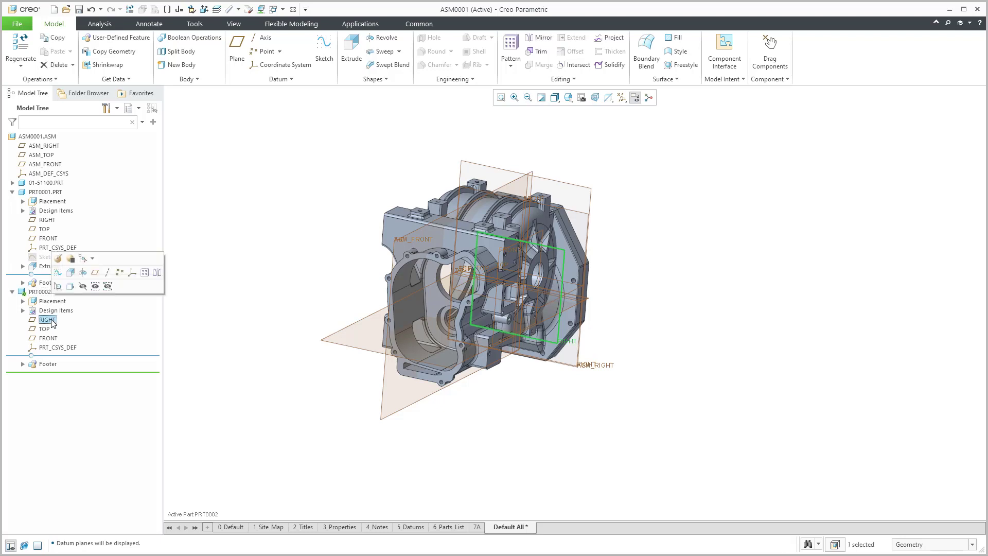
{"action": "left_click", "coordinate": [58, 272]}
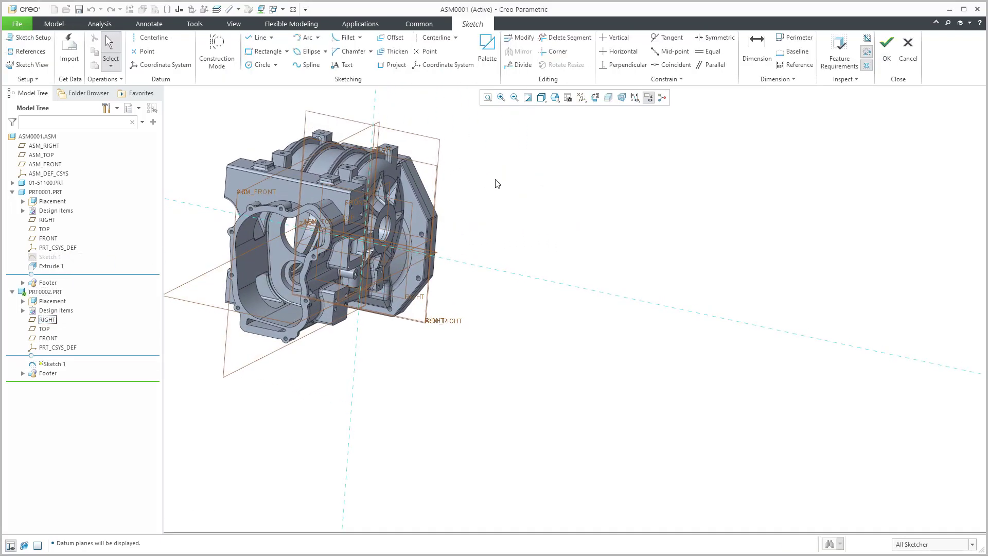
{"action": "left_click", "coordinate": [582, 97]}
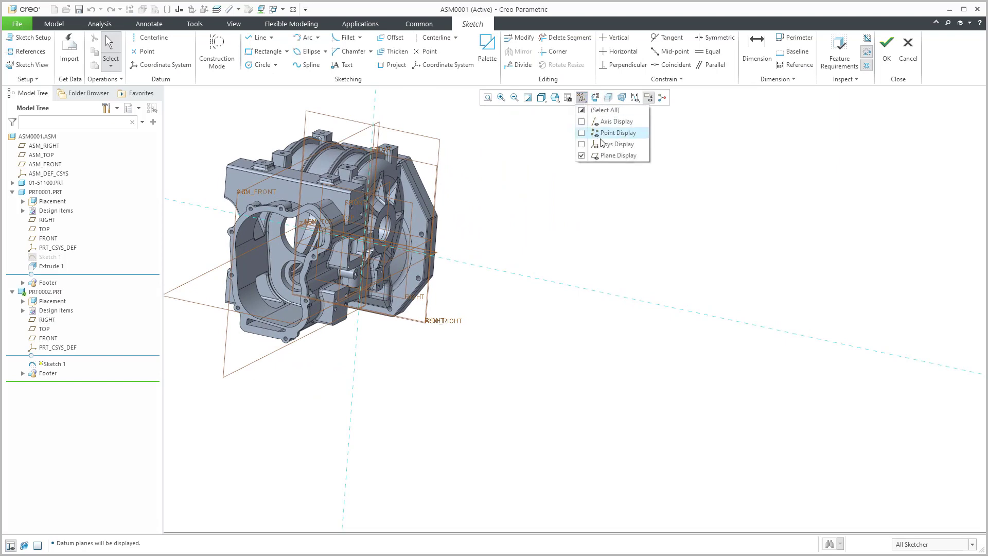
{"action": "left_click", "coordinate": [602, 155]}
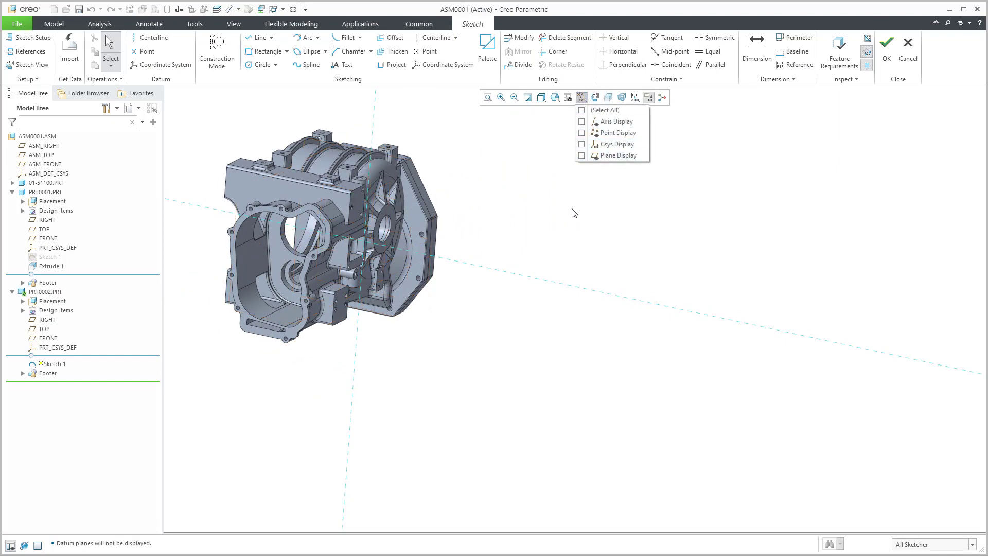
Project the two arc edges of the housing's circular bore into the PRT0002 sketch as a full circle and finish the sketch.
{"action": "left_click", "coordinate": [395, 70]}
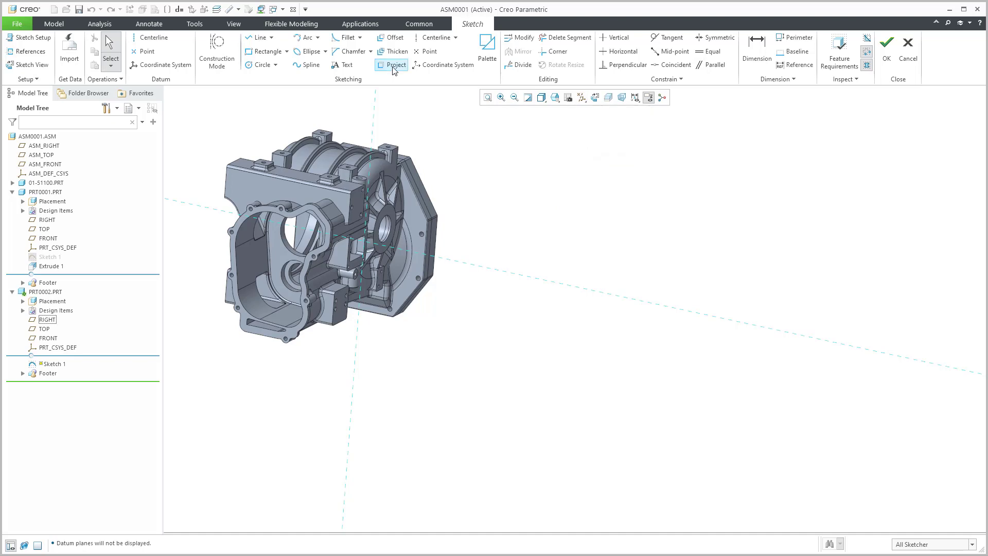
{"action": "left_click", "coordinate": [395, 67]}
{"action": "left_click", "coordinate": [289, 248]}
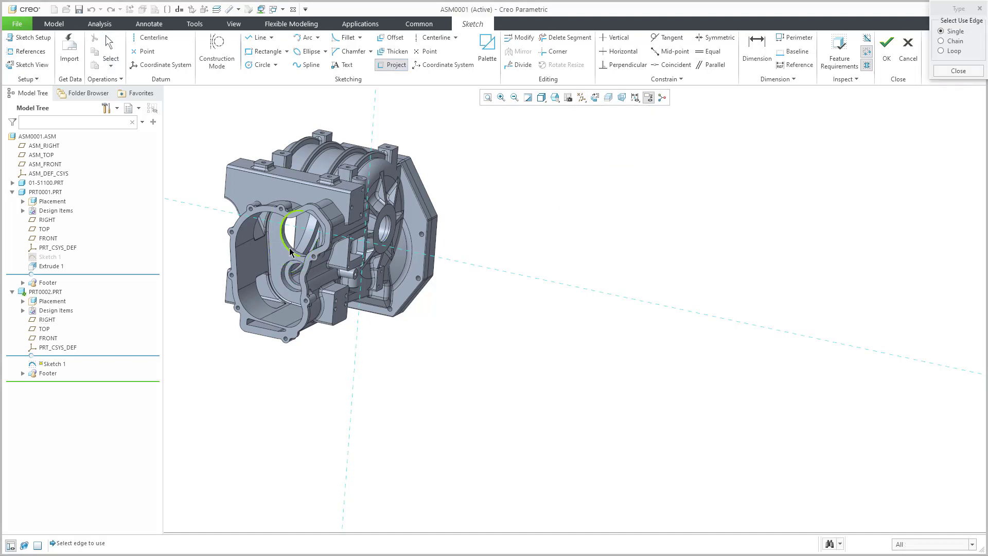
{"action": "left_click", "coordinate": [301, 256]}
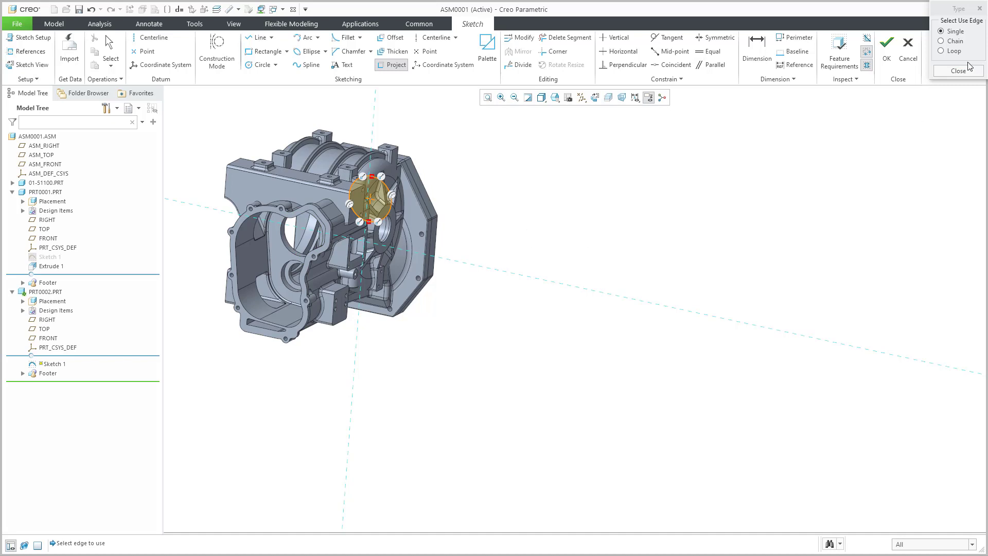
{"action": "left_click", "coordinate": [953, 72]}
{"action": "left_click", "coordinate": [887, 45]}
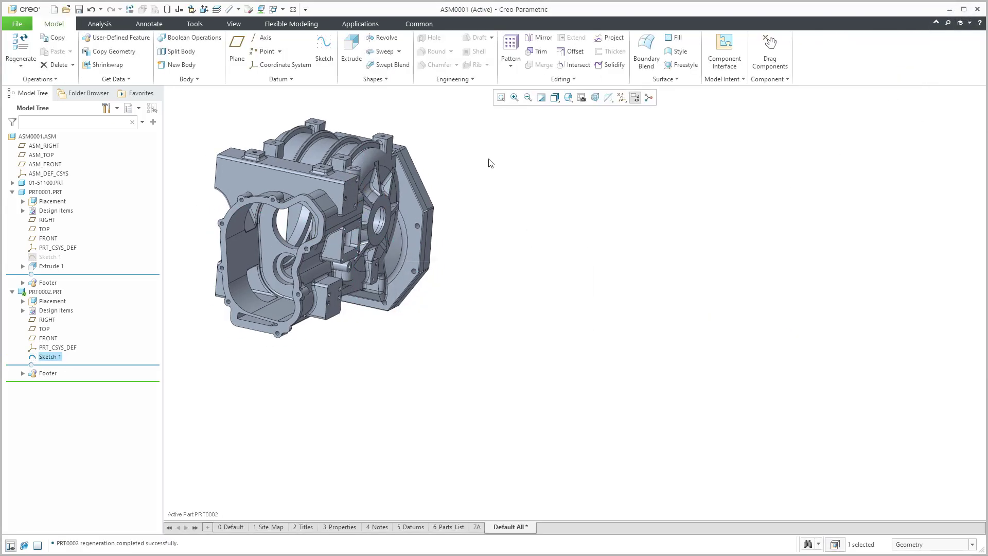
Extrude the projected circle as a solid cylinder through the housing up to the face of the open-end mounting flange.
{"action": "left_click", "coordinate": [351, 54]}
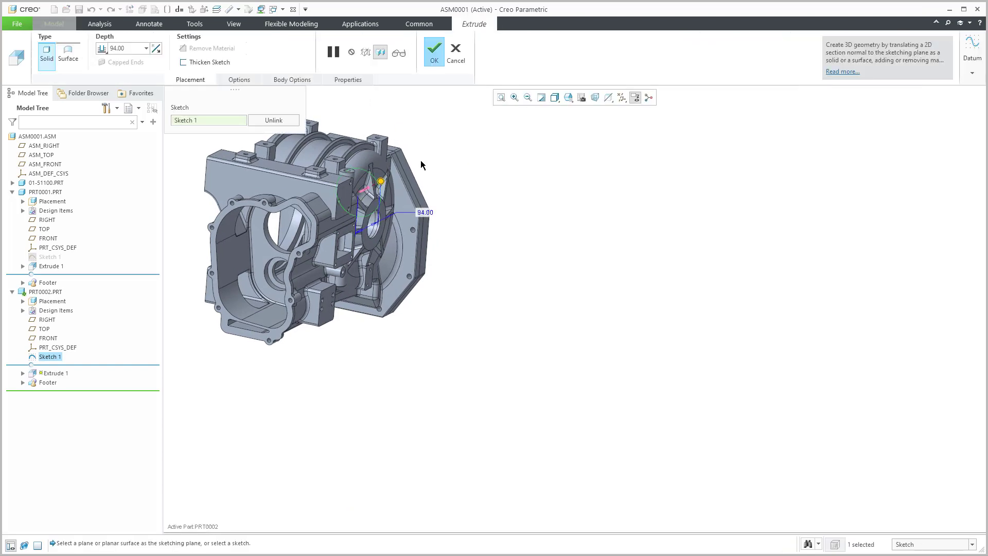
{"action": "mouse_move", "coordinate": [465, 207]}
{"action": "middle_mouse_down"}
{"action": "mouse_move", "coordinate": [438, 210]}
{"action": "mouse_move", "coordinate": [481, 253]}
{"action": "mouse_move", "coordinate": [576, 292]}
{"action": "middle_mouse_up"}
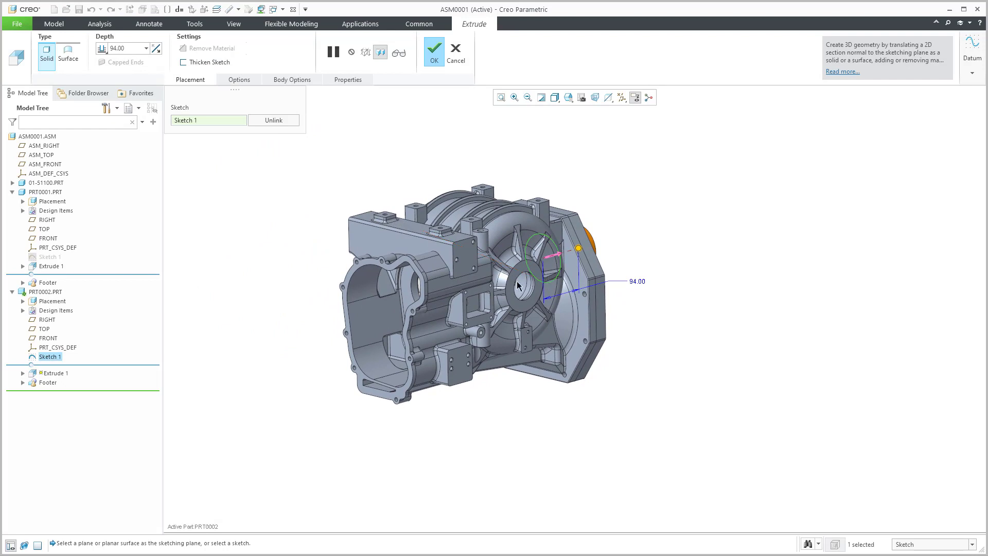
{"action": "scroll", "coordinate": [514, 276], "scroll_direction": "down", "scroll_amount": 3}
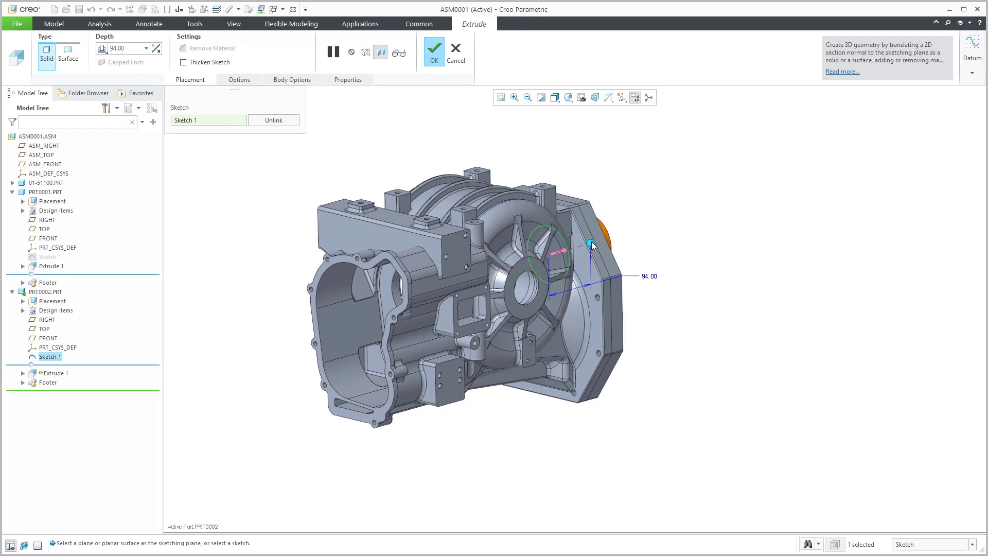
{"action": "left_click_drag", "start_coordinate": [592, 244], "coordinate": [287, 293]}
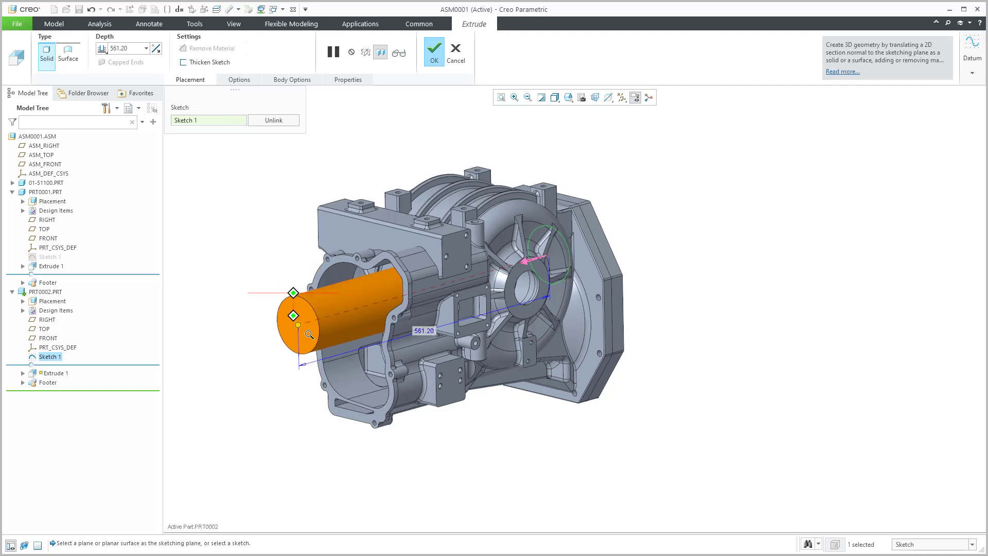
{"action": "scroll", "coordinate": [309, 303], "scroll_direction": "up", "scroll_amount": 5}
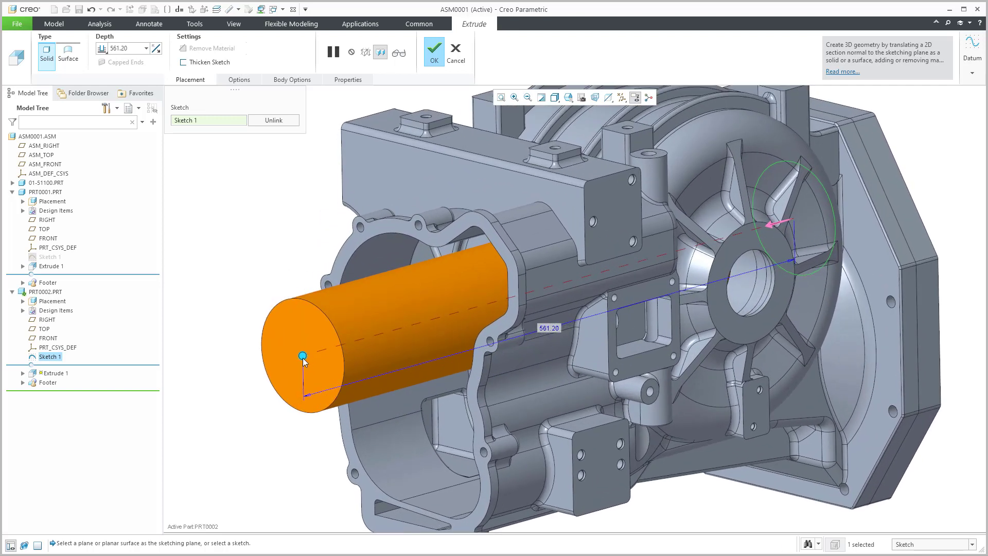
{"action": "left_click_drag", "start_coordinate": [302, 356], "coordinate": [349, 342]}
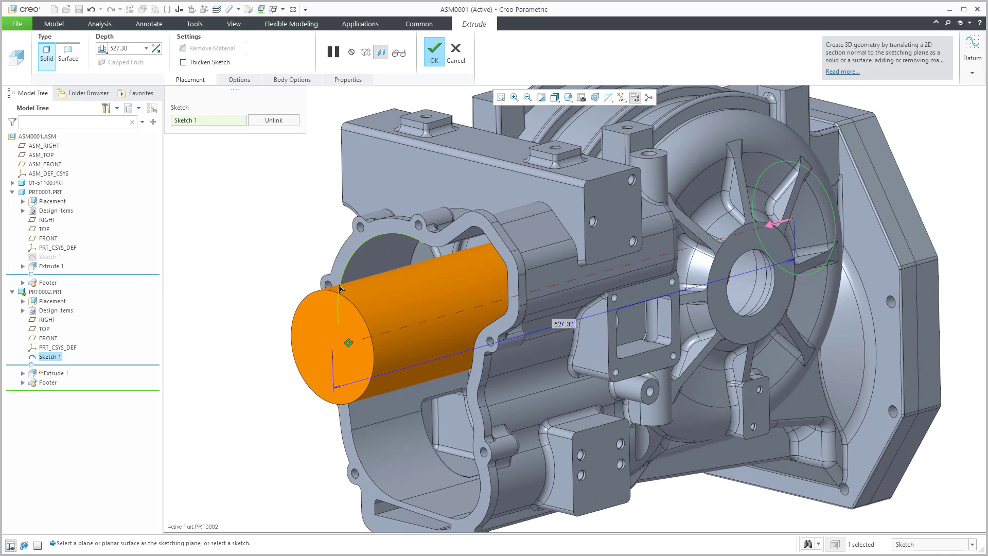
{"action": "left_click", "coordinate": [352, 250]}
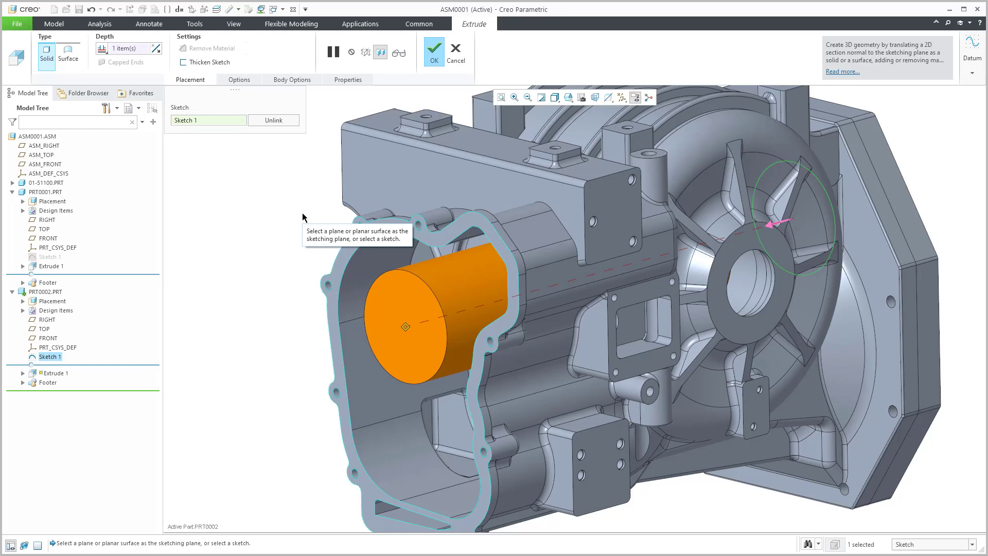
{"action": "scroll", "coordinate": [326, 214], "scroll_direction": "up", "scroll_amount": 2}
{"action": "middle_click", "coordinate": [268, 233]}
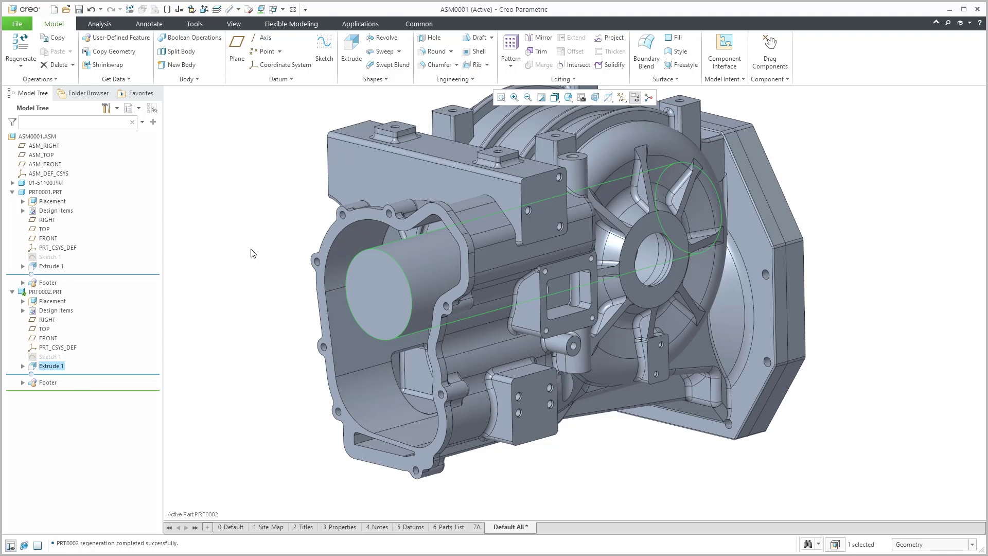
{"action": "left_click", "coordinate": [252, 253]}
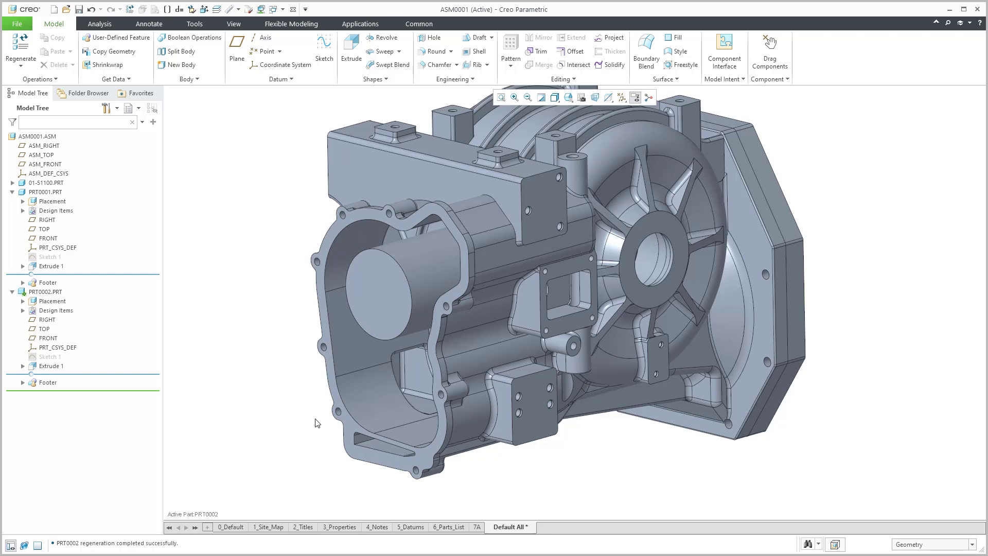
Make the top-level assembly ASM0001 active and create a standard subassembly in it, copied from mcae_assy_creo5_metric.asm.
{"action": "middle_click_drag", "start_coordinate": [316, 419], "coordinate": [331, 410]}
{"action": "middle_click_drag", "start_coordinate": [335, 353], "coordinate": [307, 353]}
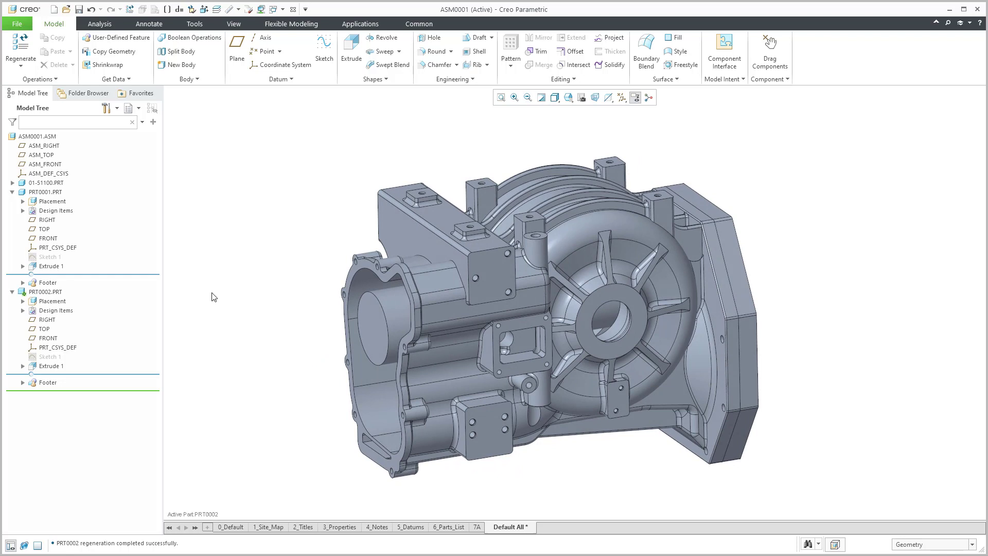
{"action": "left_click", "coordinate": [45, 137]}
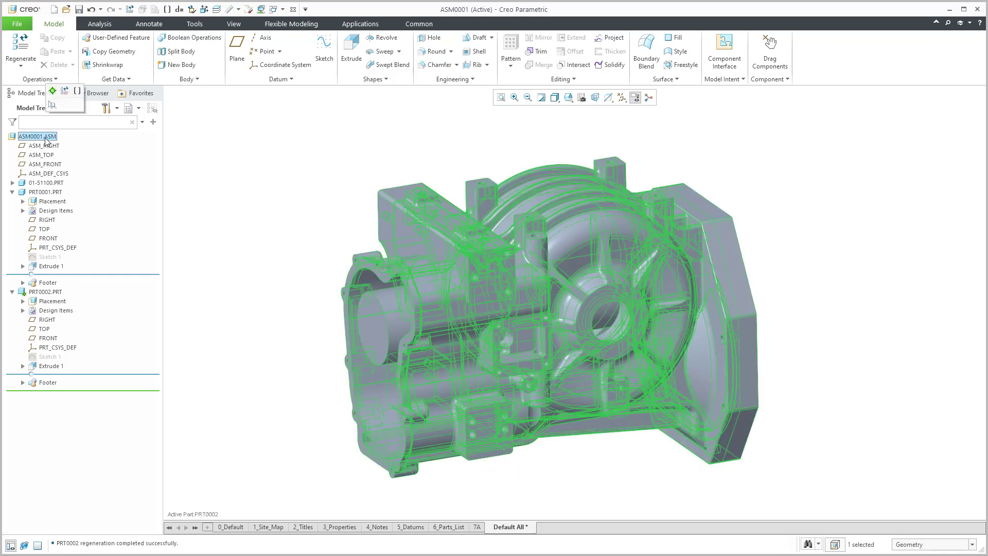
{"action": "left_click", "coordinate": [53, 103]}
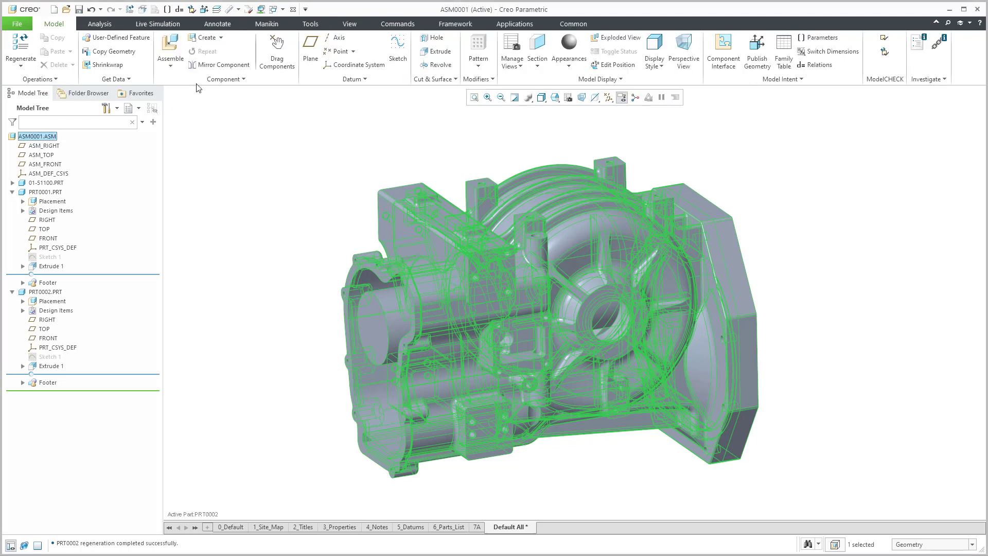
{"action": "left_click", "coordinate": [206, 37]}
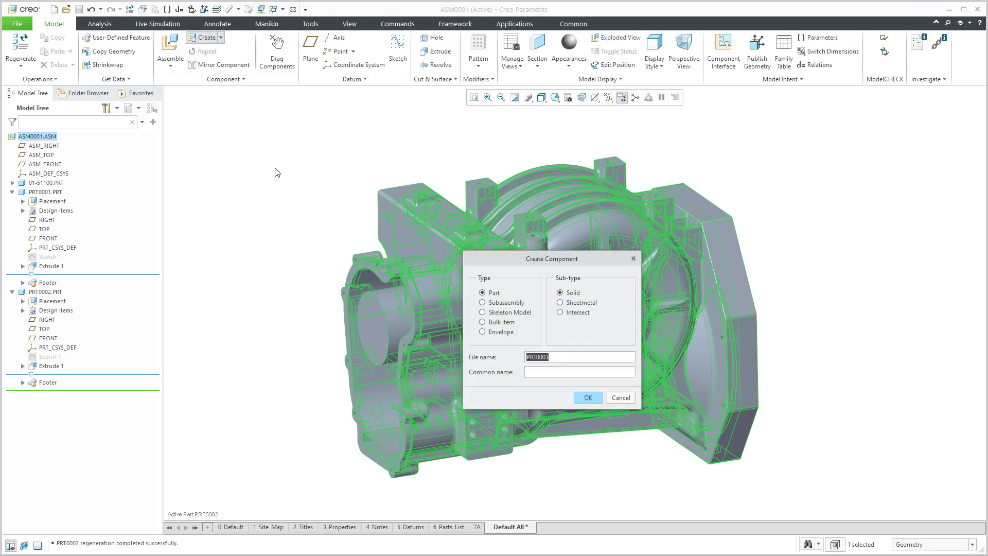
{"action": "left_click", "coordinate": [517, 304]}
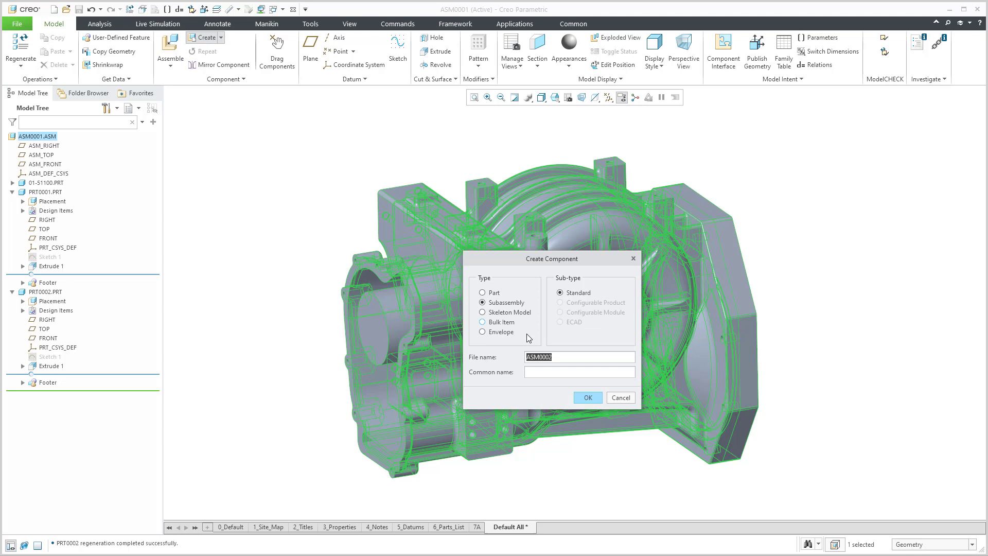
{"action": "left_click", "coordinate": [588, 398]}
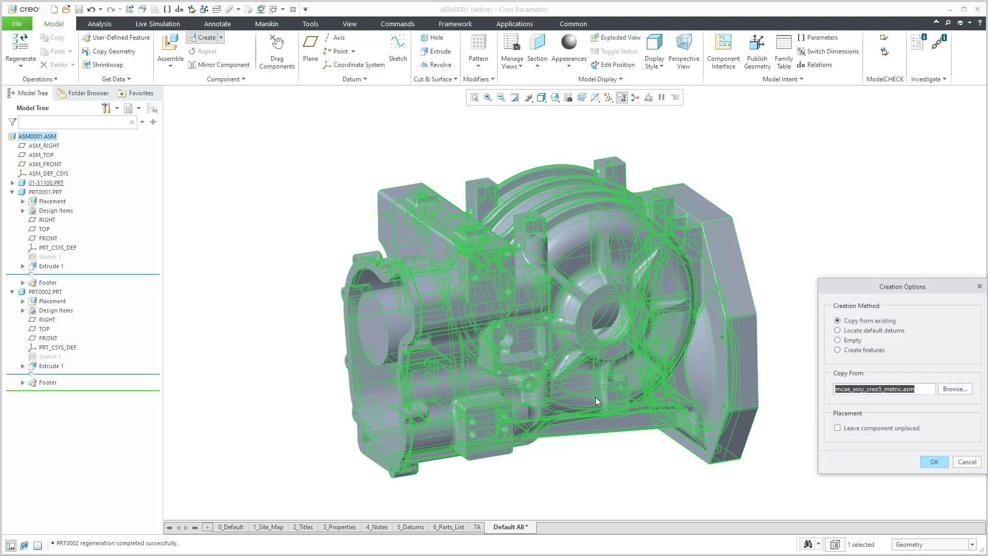
{"action": "left_click", "coordinate": [935, 462]}
Fully constrain the new subassembly in ASM0001 with a Default constraint and finish its placement.
{"action": "right_click", "coordinate": [403, 232]}
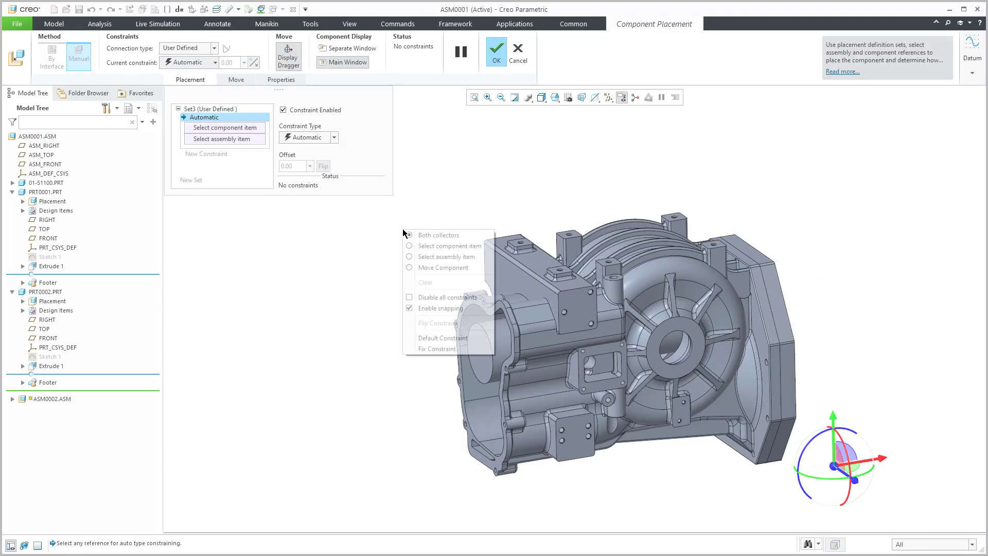
{"action": "left_click", "coordinate": [427, 338]}
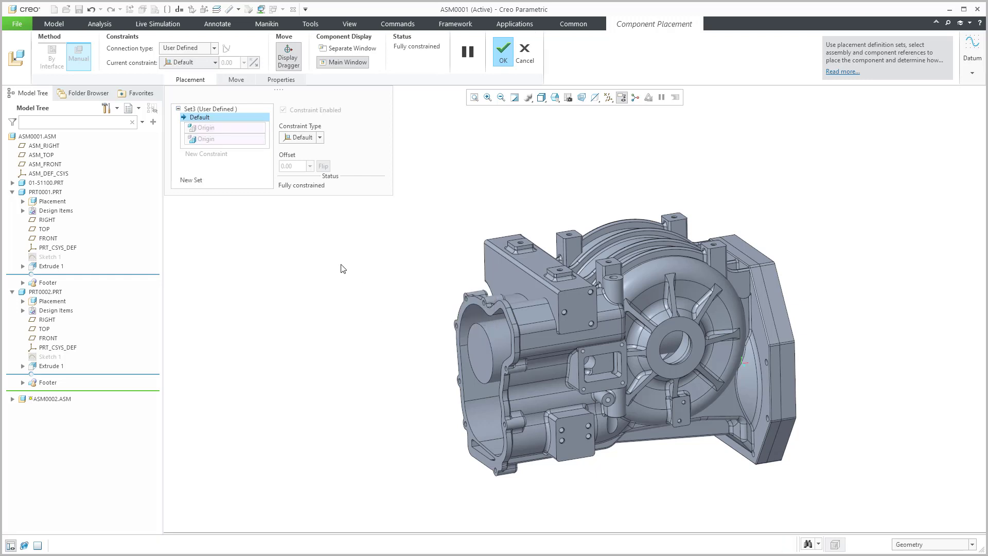
{"action": "middle_click", "coordinate": [342, 267]}
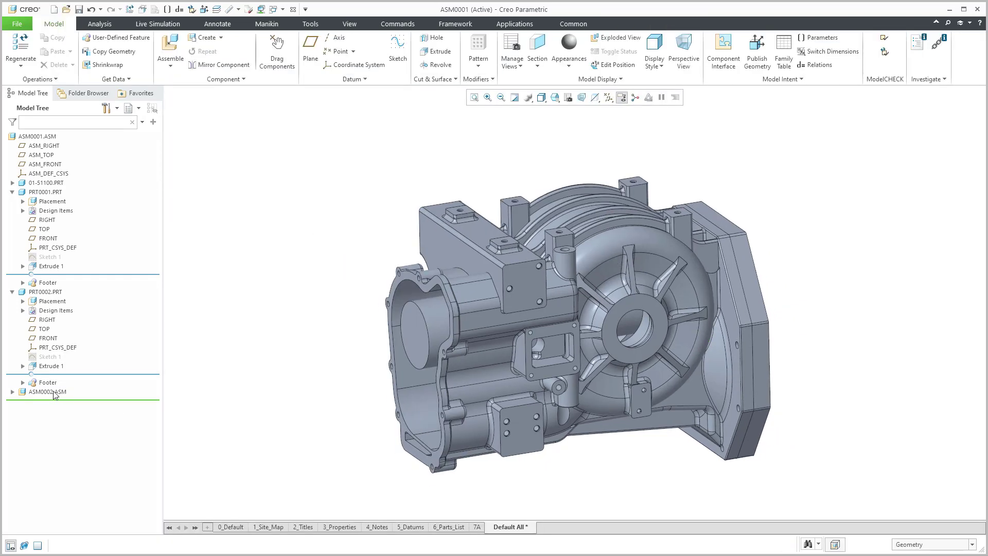
Make subassembly ASM0002 active and create a solid part inside it, copied from mcae_part_metric_mbd.prt.
{"action": "left_click", "coordinate": [49, 392]}
{"action": "left_click", "coordinate": [55, 346]}
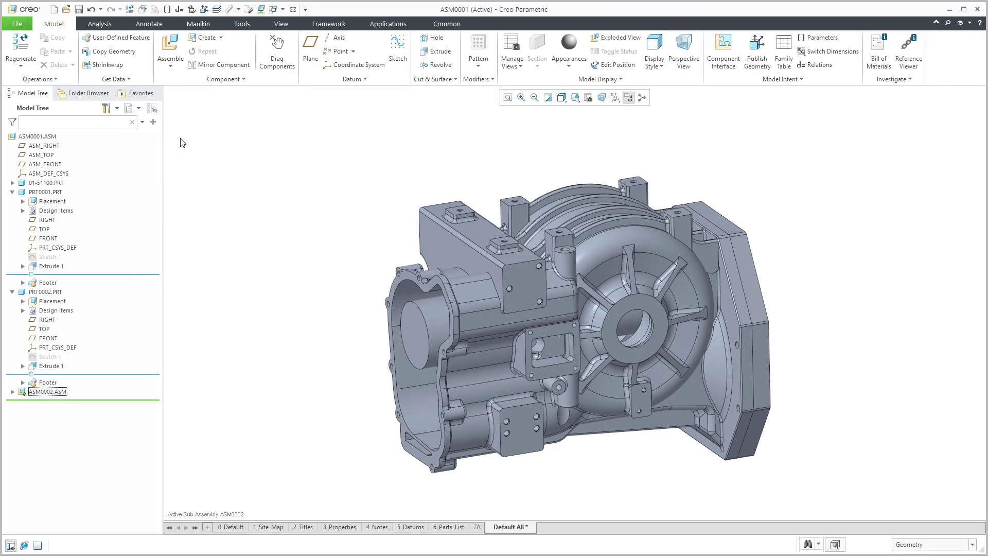
{"action": "left_click", "coordinate": [208, 38]}
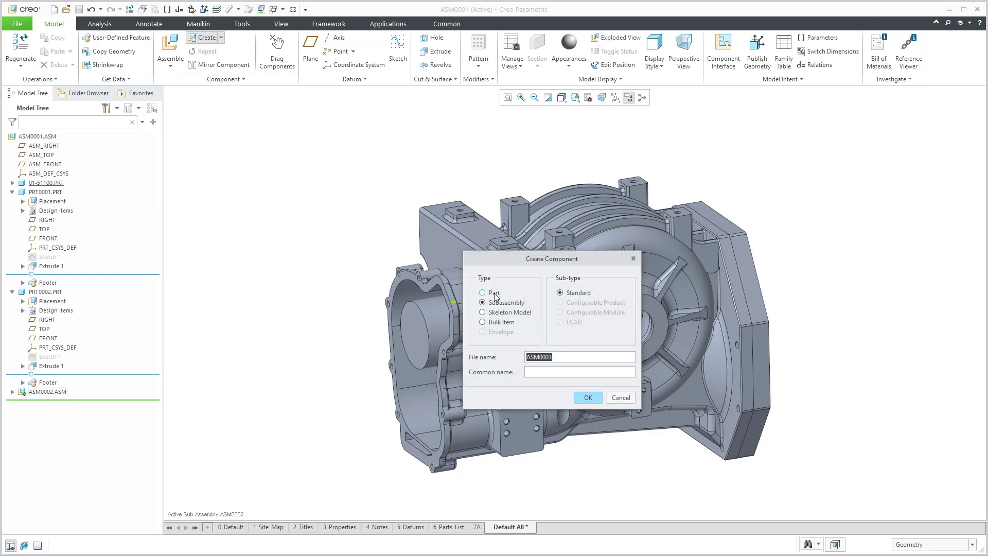
{"action": "left_click", "coordinate": [482, 292]}
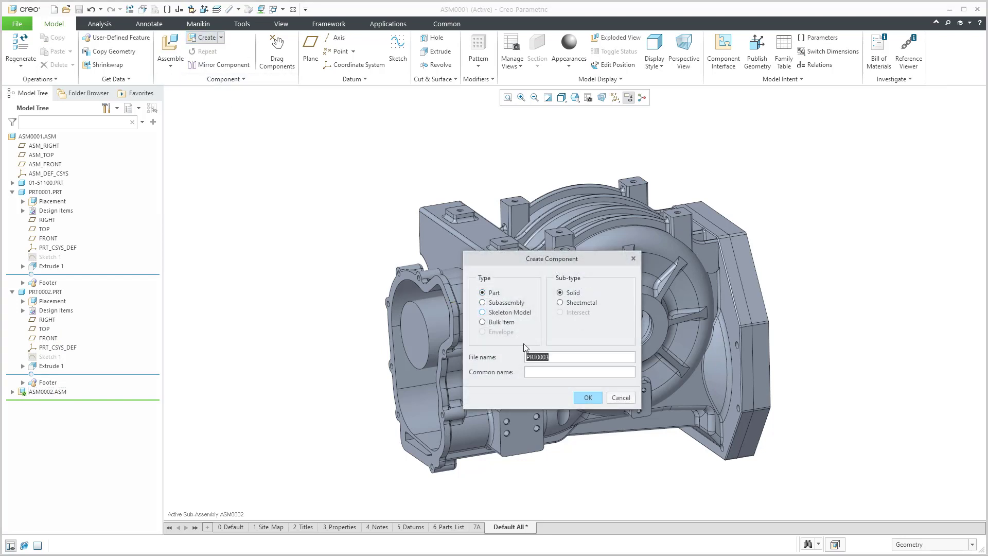
{"action": "left_click", "coordinate": [588, 398]}
{"action": "left_click", "coordinate": [933, 462]}
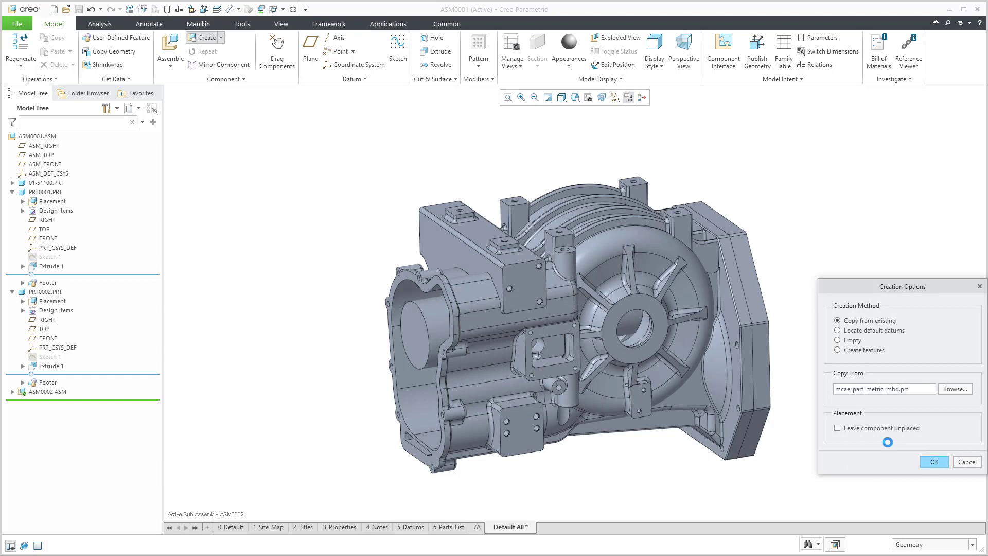
Place the new part in ASM0002 with a Default constraint and expand the subassembly's contents in the model tree.
{"action": "right_click", "coordinate": [319, 221]}
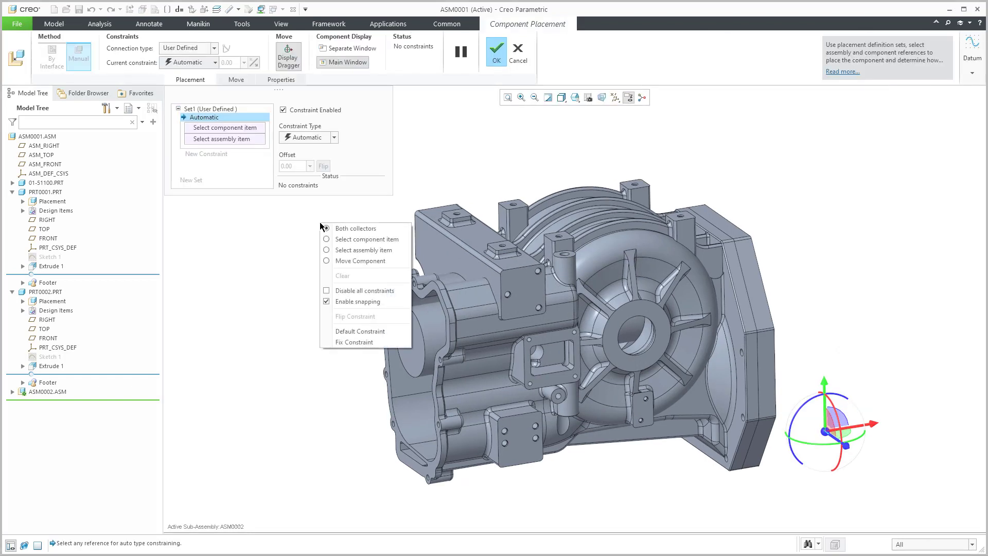
{"action": "left_click", "coordinate": [352, 331]}
{"action": "middle_click", "coordinate": [313, 320]}
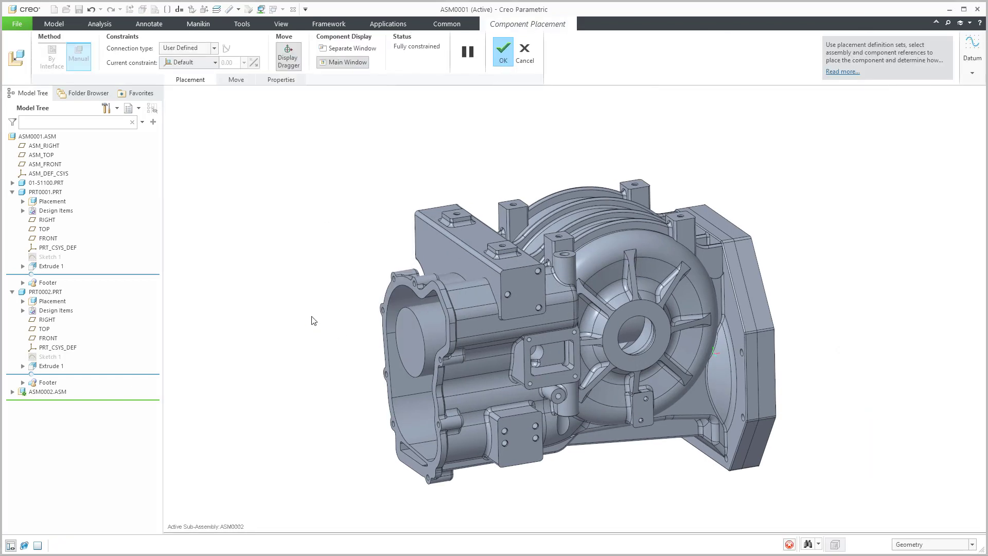
{"action": "left_click", "coordinate": [12, 392]}
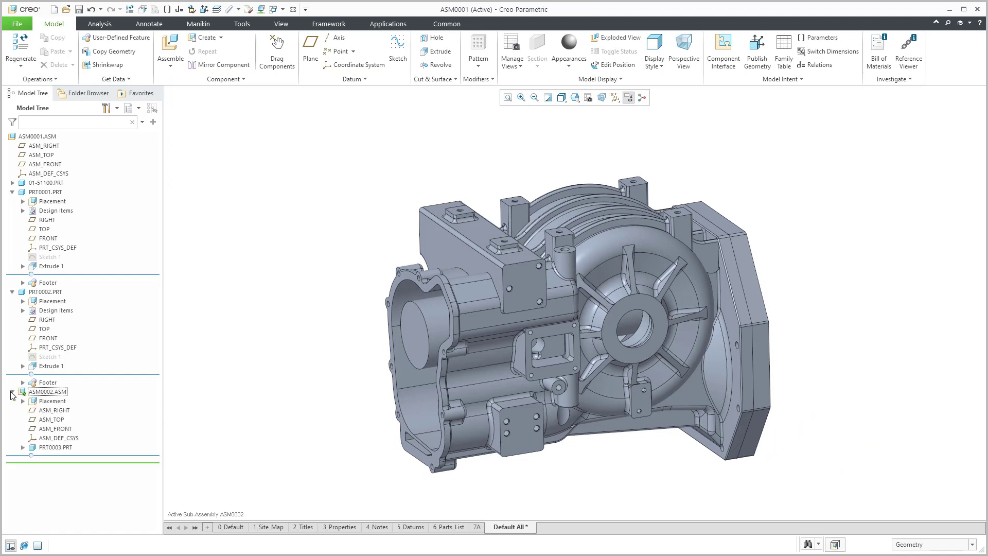